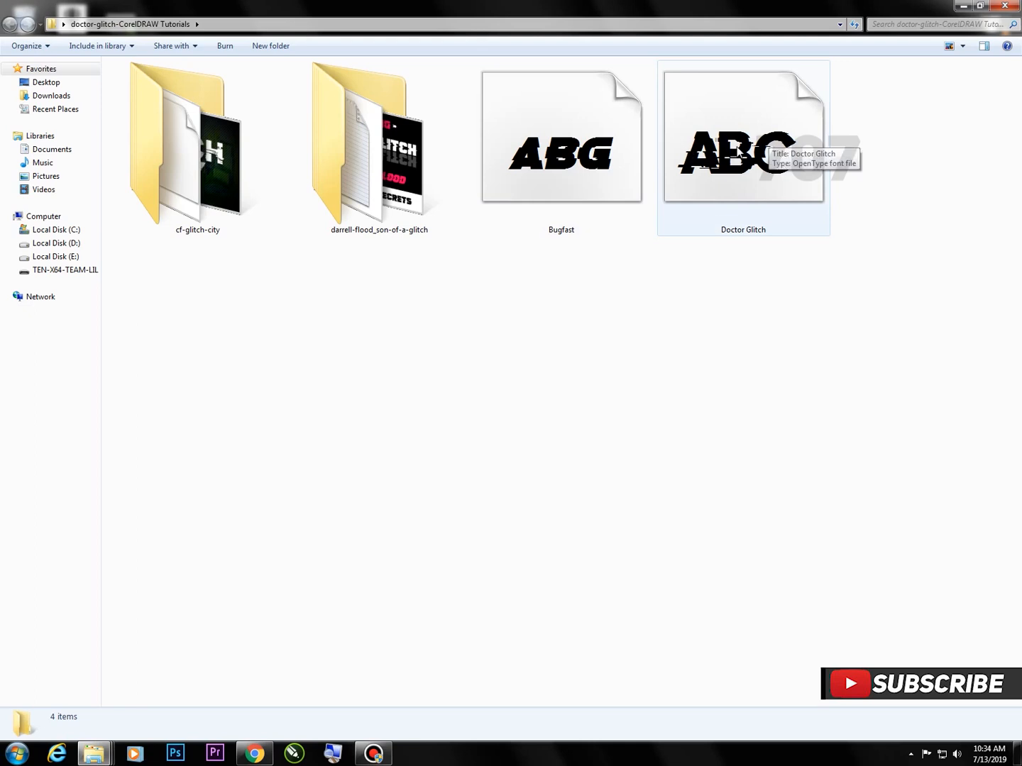
# Switch the folder's file display to smaller icons and back to Extra Large Icons
pyautogui.click(962, 45)
pyautogui.click(965, 69)
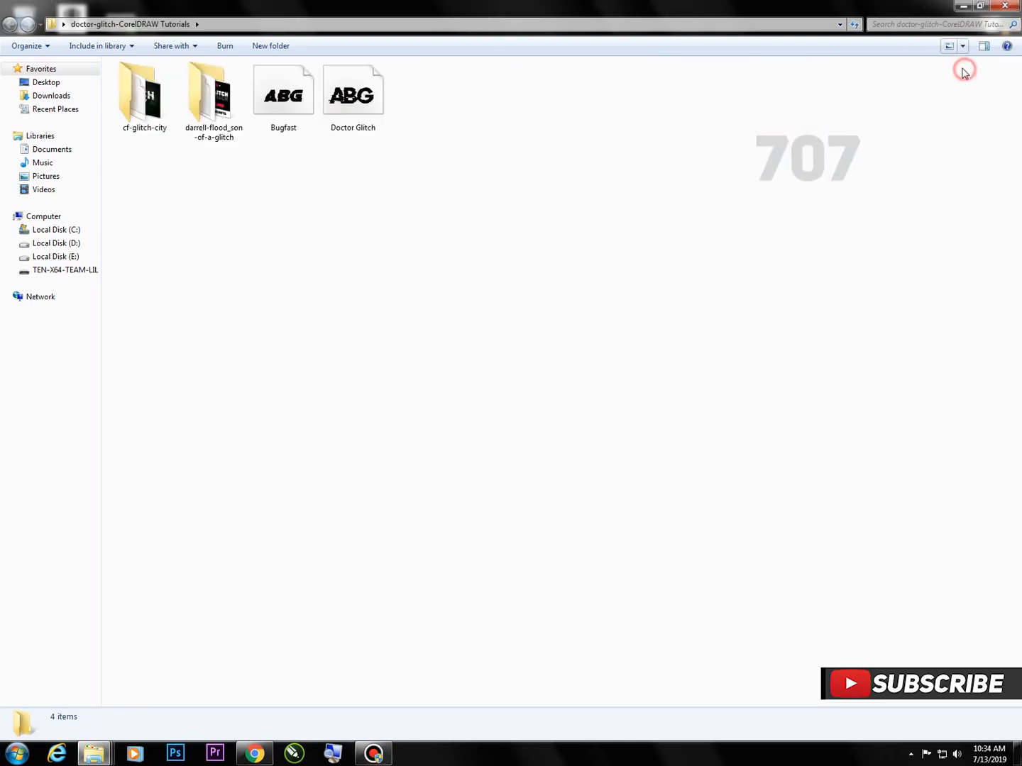
pyautogui.click(962, 45)
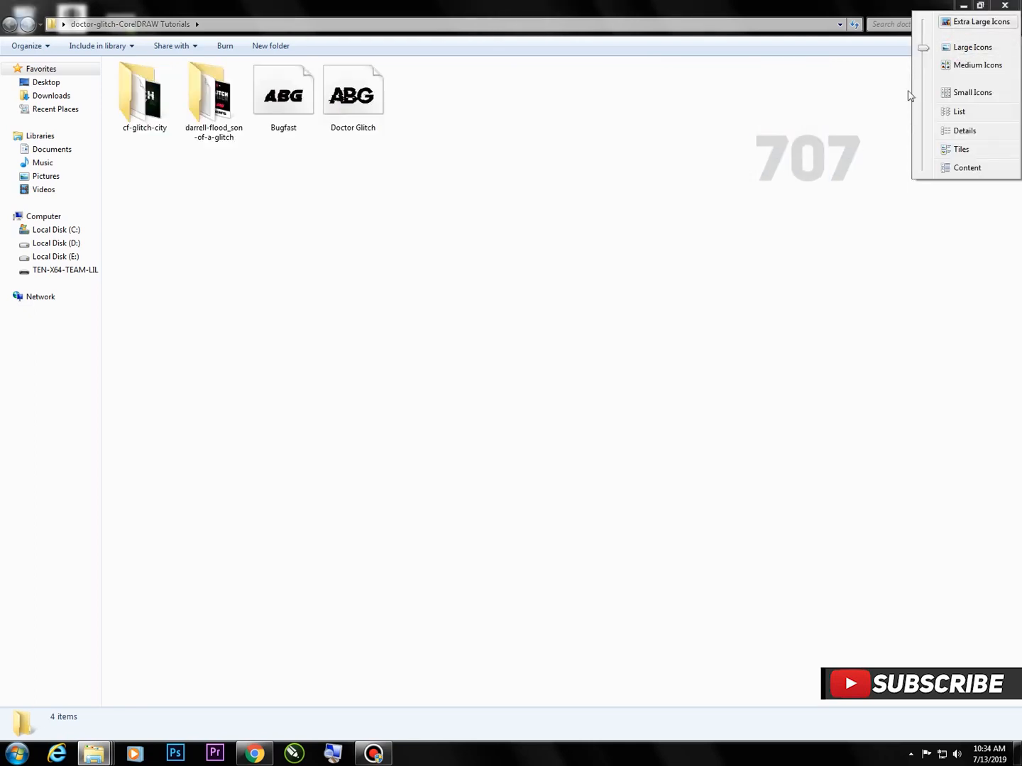
pyautogui.click(969, 23)
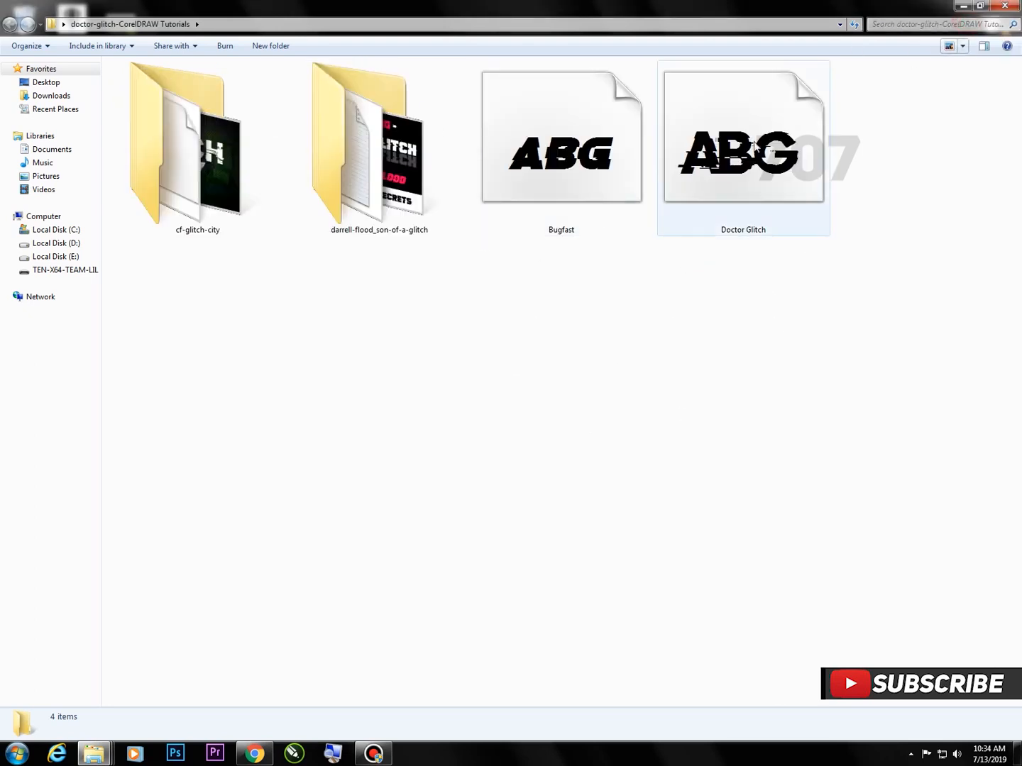
# Preview the Doctor Glitch font file, close the preview and install the font
pyautogui.doubleClick(754, 133)
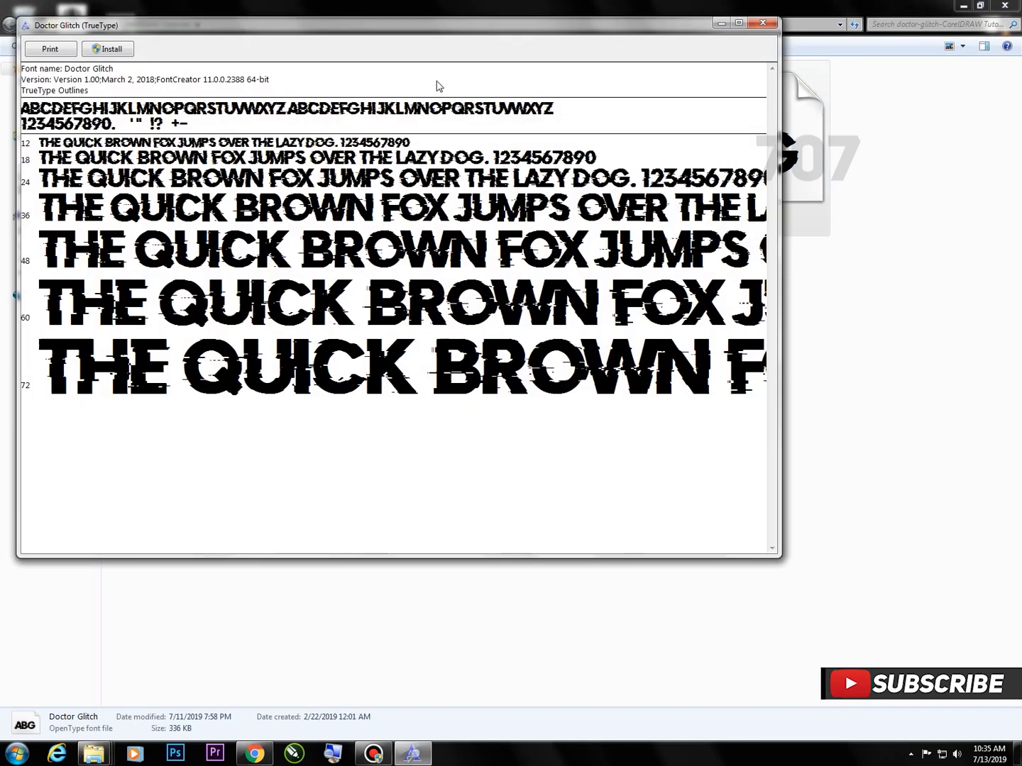
pyautogui.moveTo(462, 27); pyautogui.dragTo(536, 155)
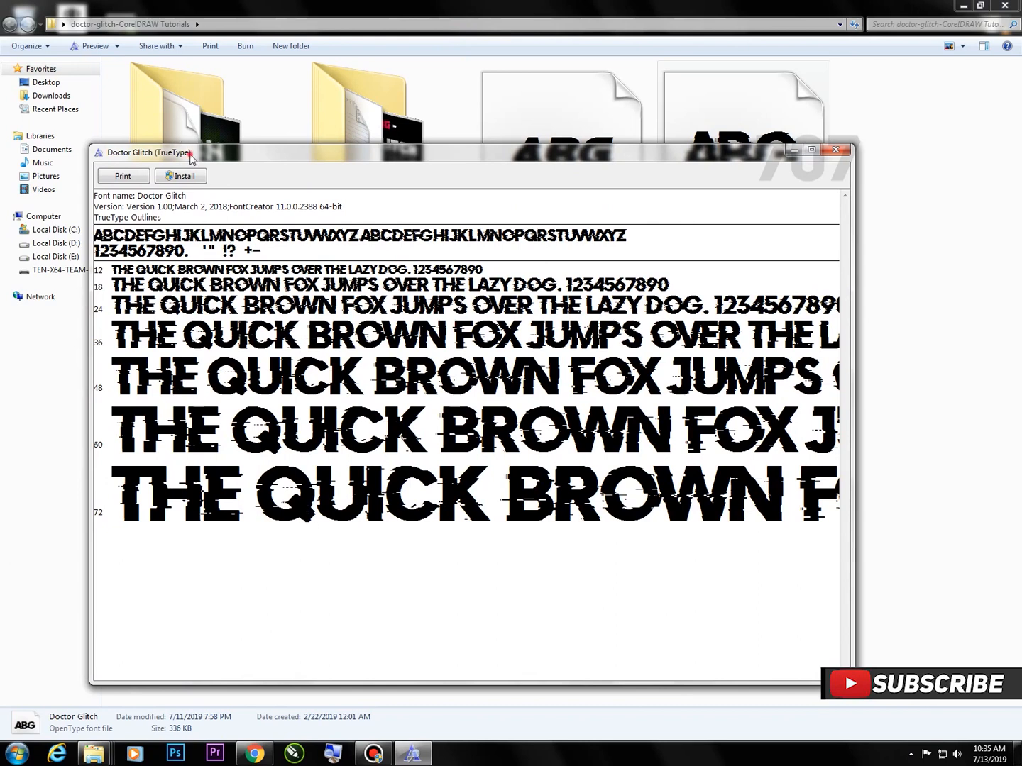
pyautogui.moveTo(190, 154); pyautogui.dragTo(307, 245)
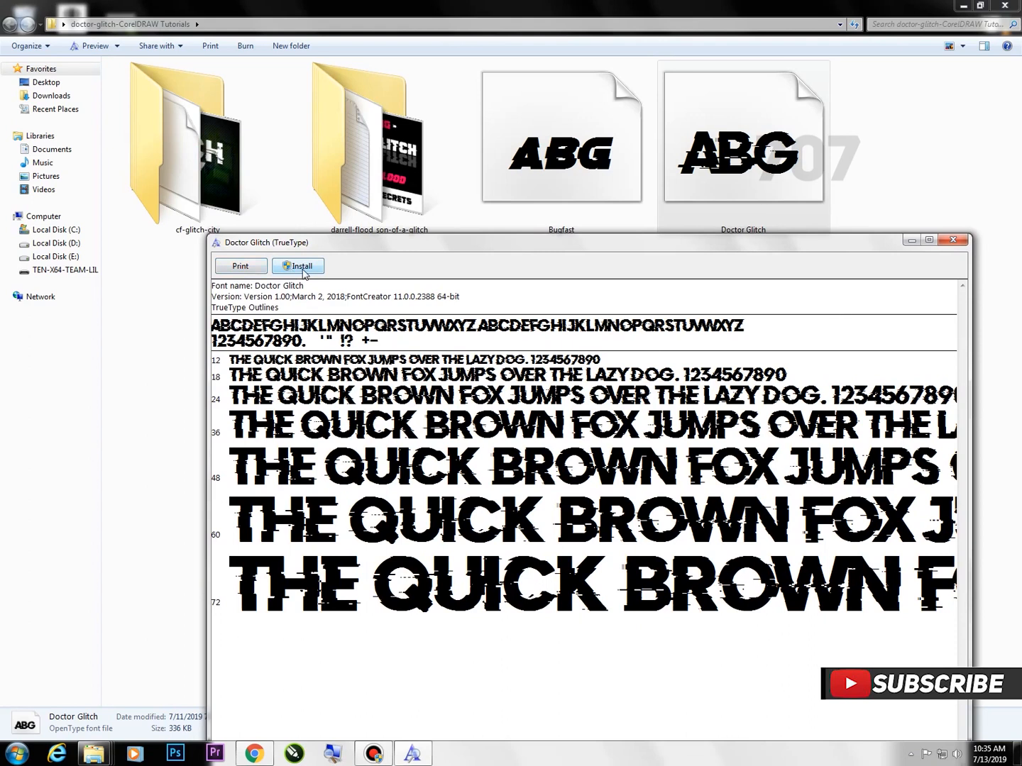
pyautogui.click(955, 243)
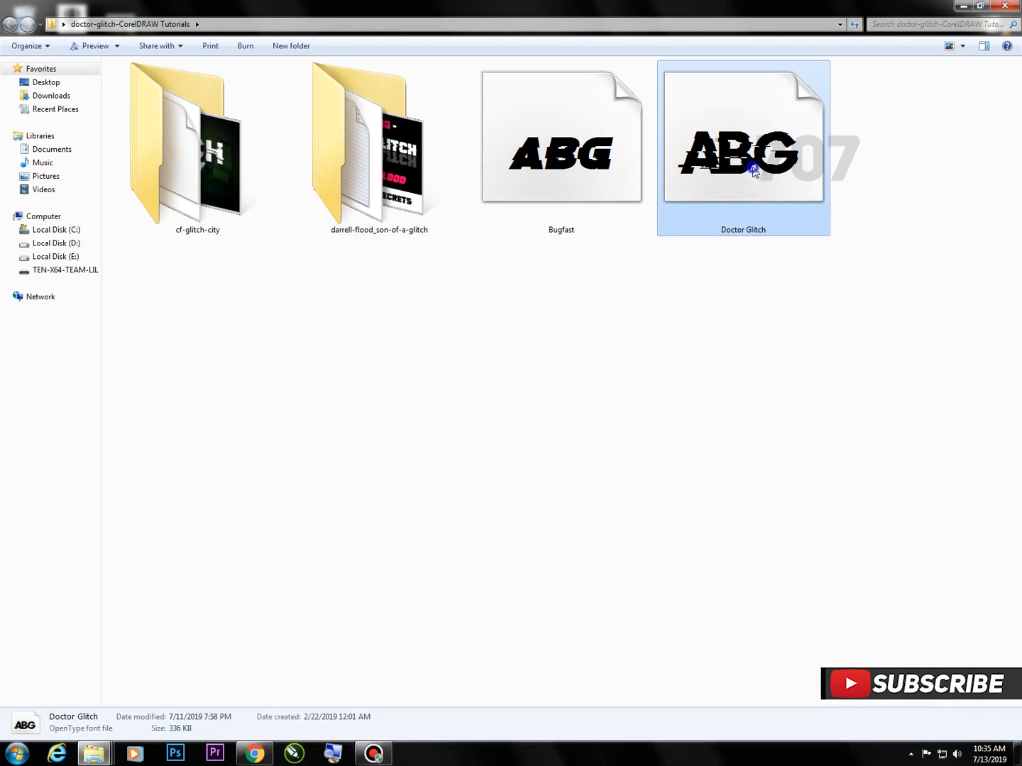
pyautogui.rightClick(753, 167)
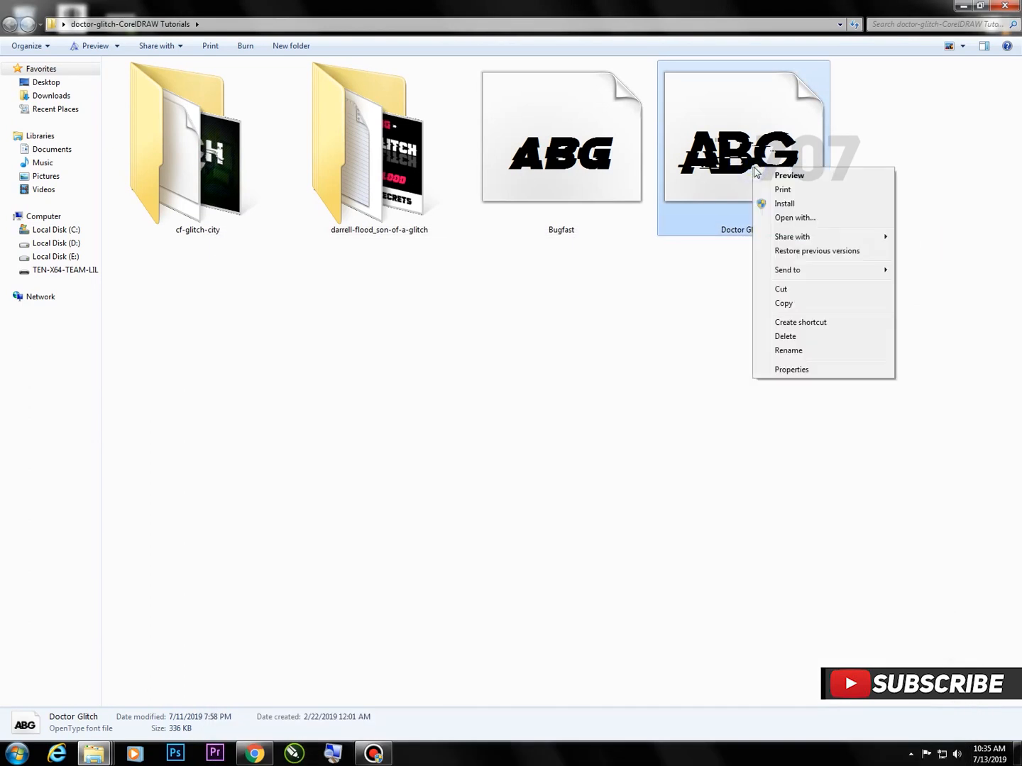
pyautogui.click(793, 206)
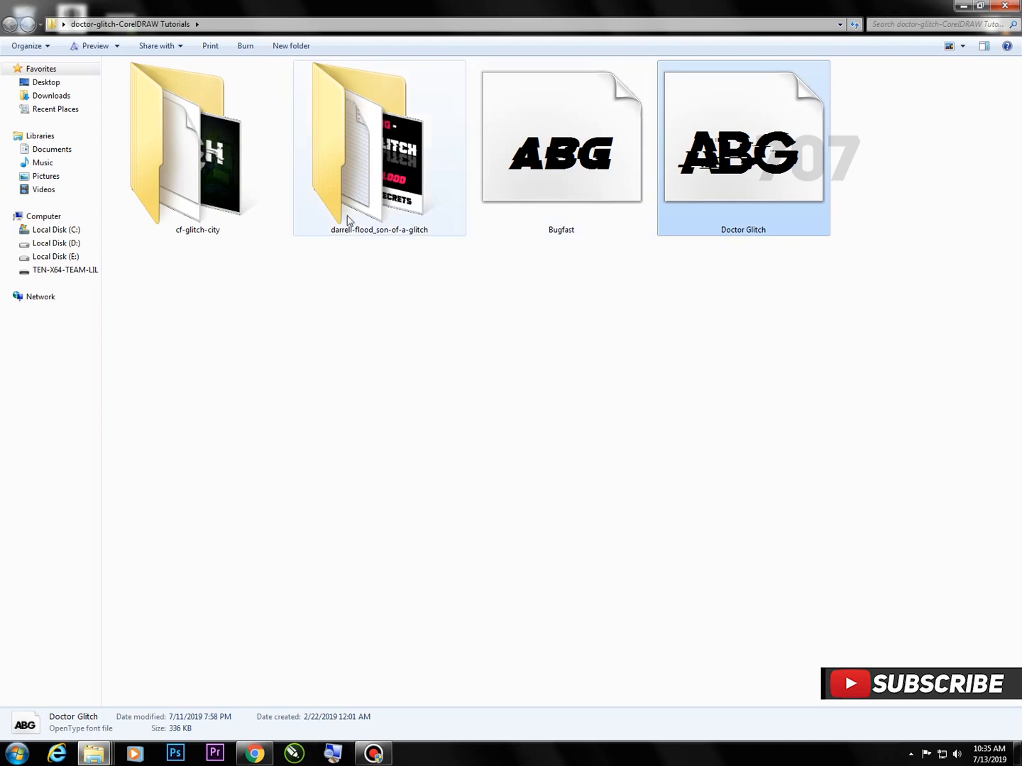
# Look through the font files in the darrell-flood_son-of-a-glitch folder, return to its parent folder and close the window
pyautogui.click(361, 152)
pyautogui.doubleClick(361, 153)
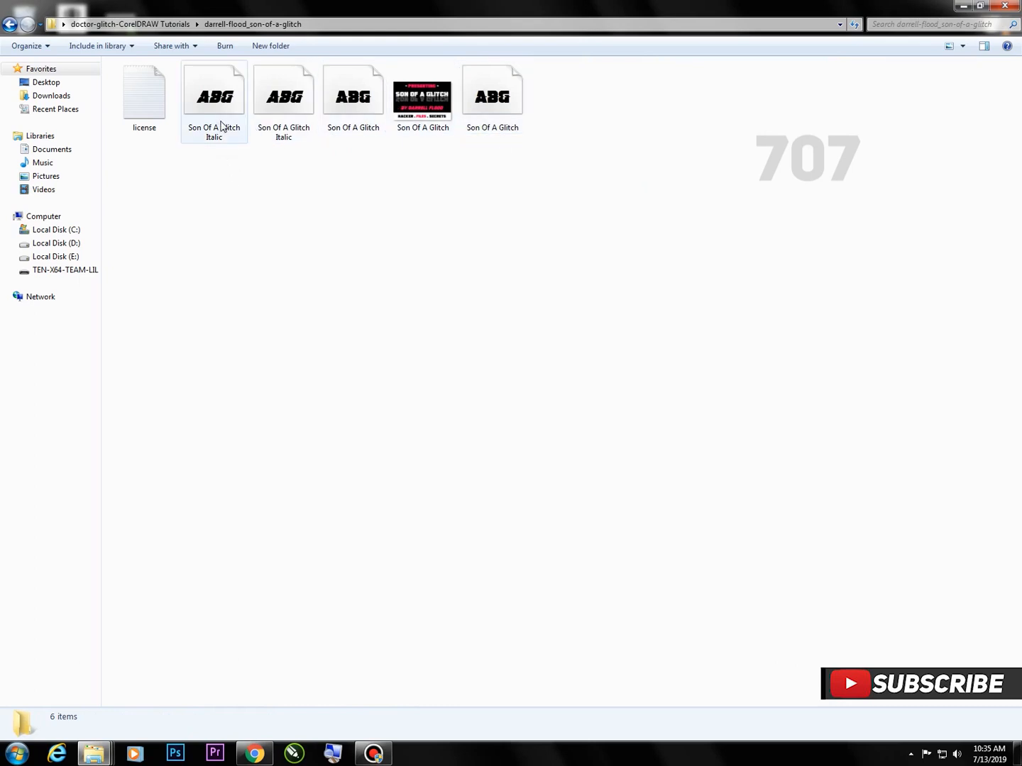
pyautogui.click(10, 25)
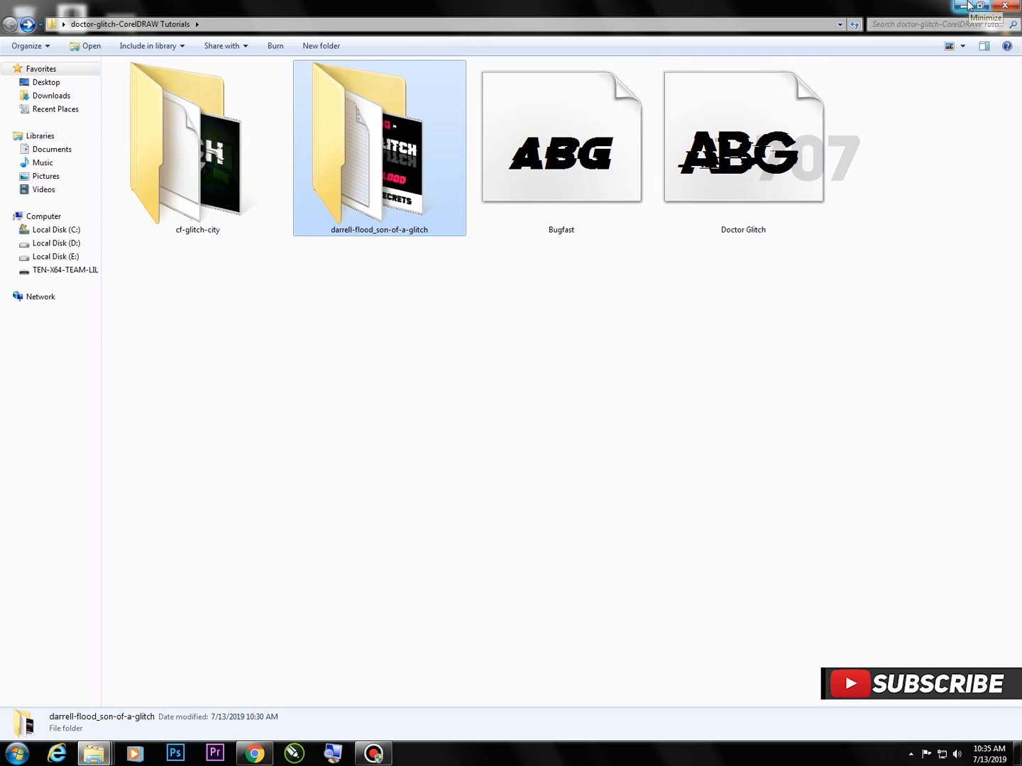
pyautogui.click(1001, 6)
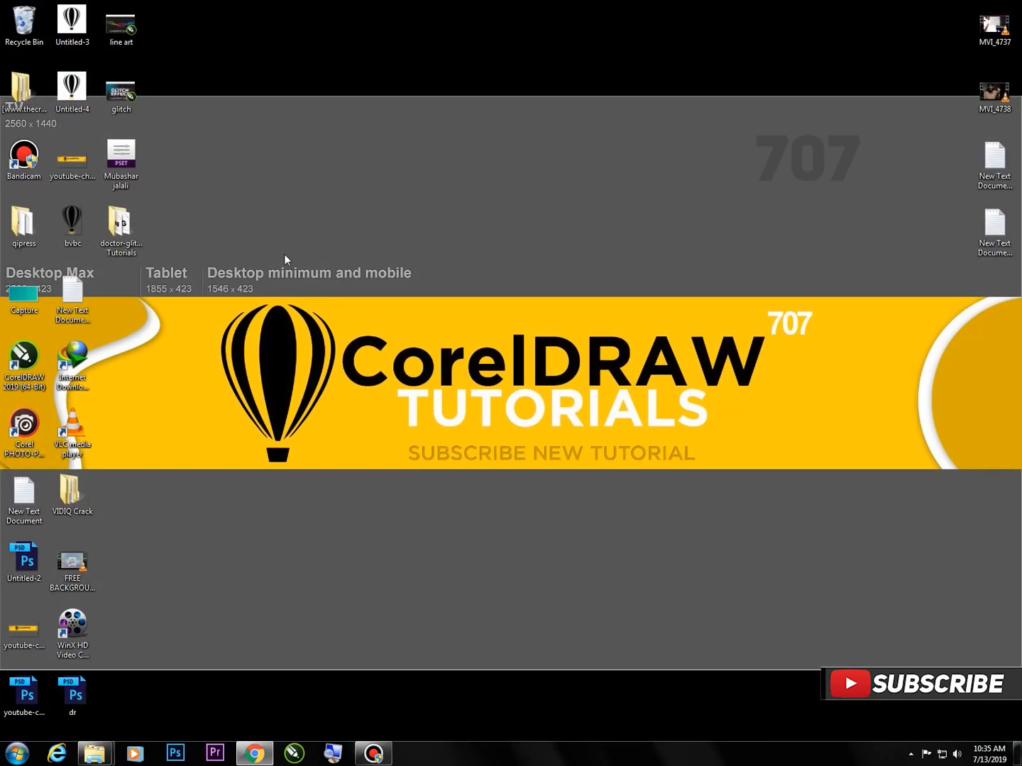
# Open glitch.cdr from the desktop in CorelDRAW to view the example design, dismissing the text update notice
pyautogui.doubleClick(121, 91)
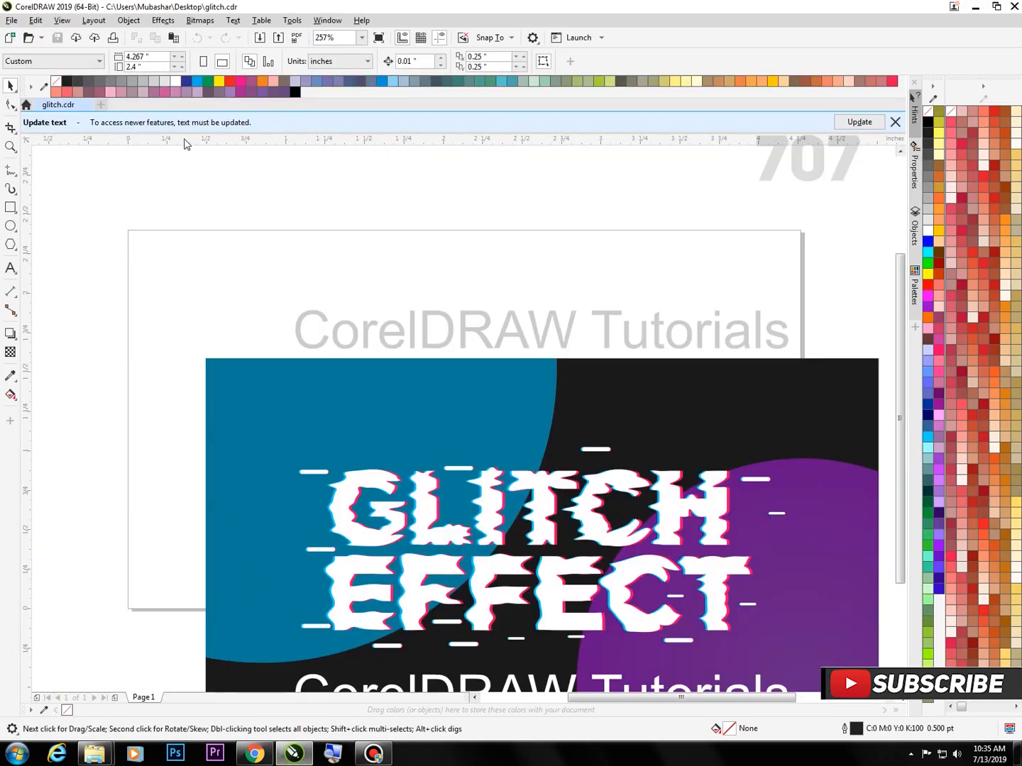
pyautogui.click(894, 122)
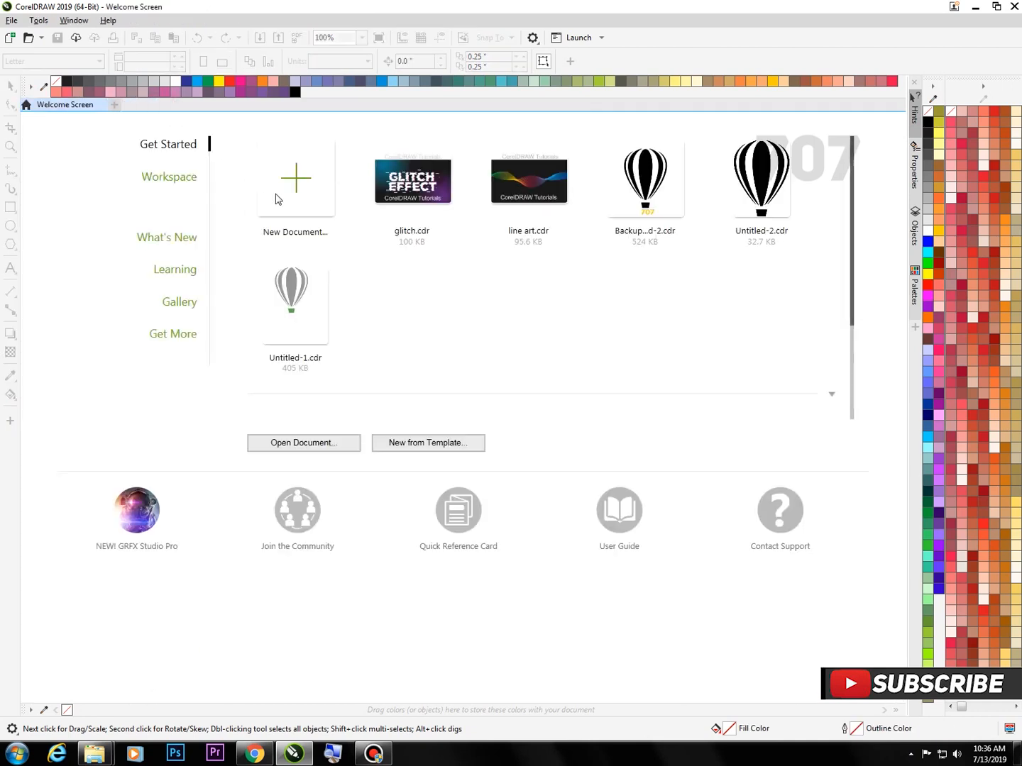
# Create a new custom landscape CMYK document, 4.267 × 2.4 inches at 300 dpi
pyautogui.click(294, 183)
pyautogui.moveTo(496, 245); pyautogui.dragTo(423, 260)
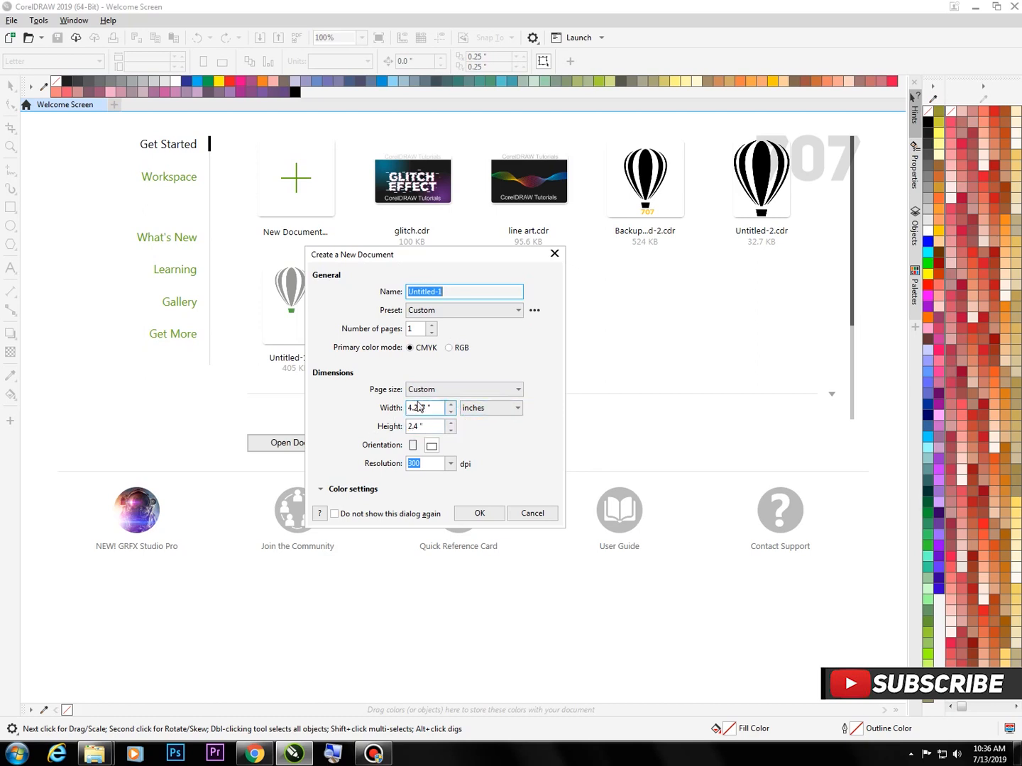
pyautogui.click(490, 410)
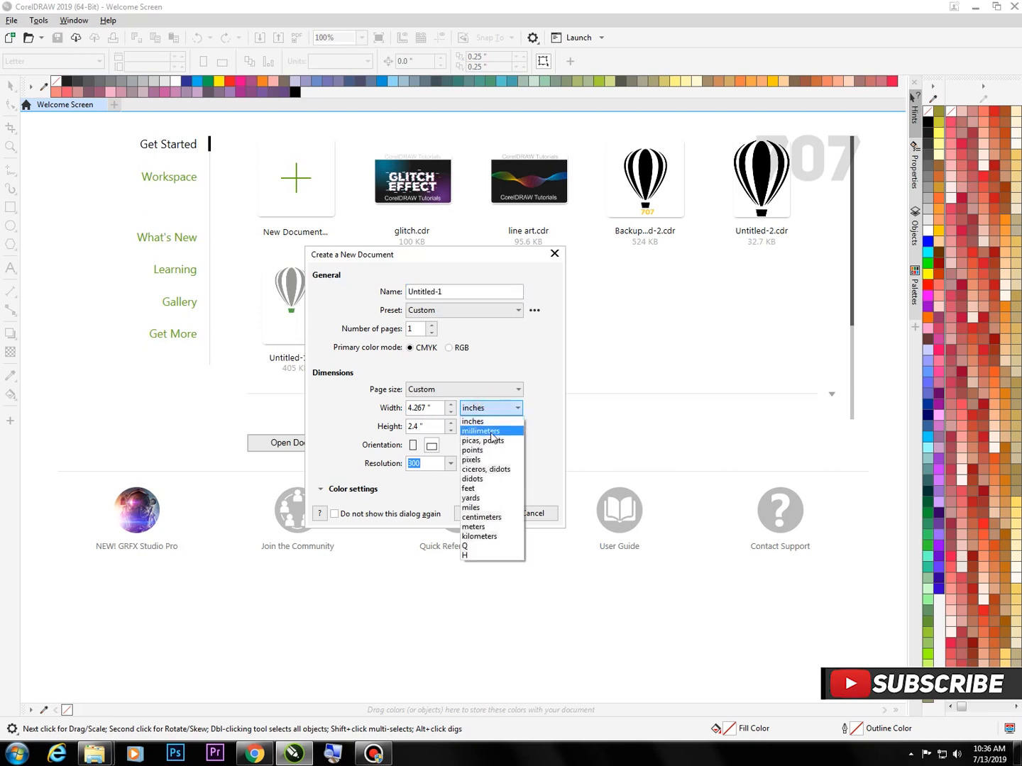
pyautogui.click(468, 461)
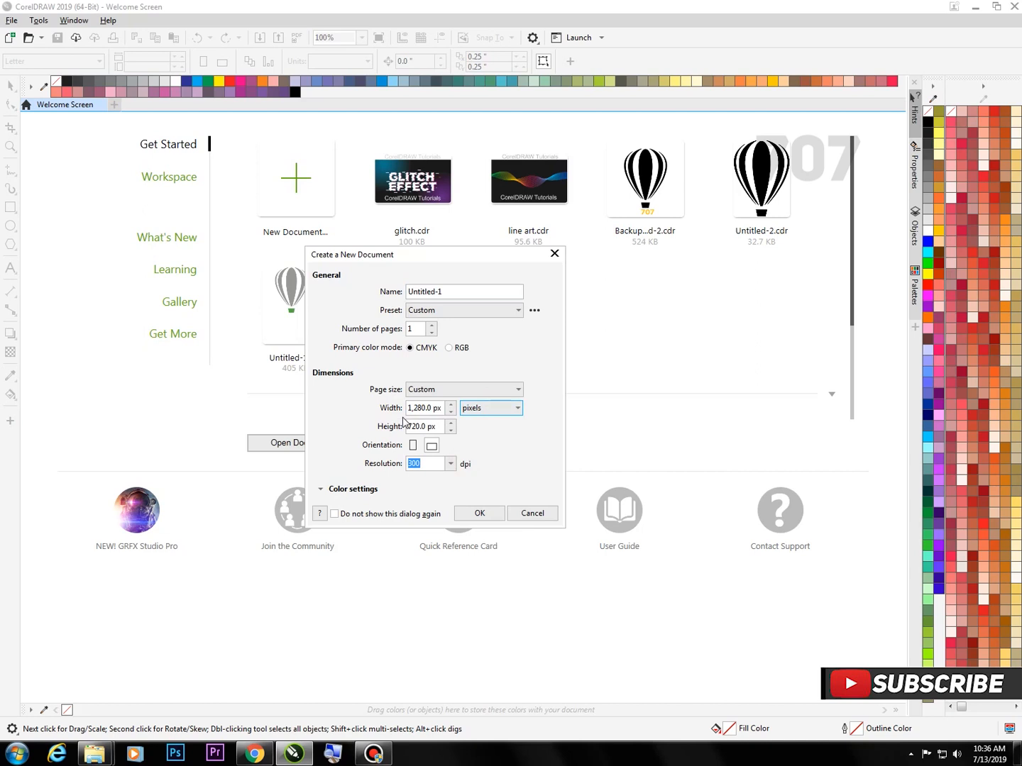
pyautogui.click(500, 412)
pyautogui.click(505, 418)
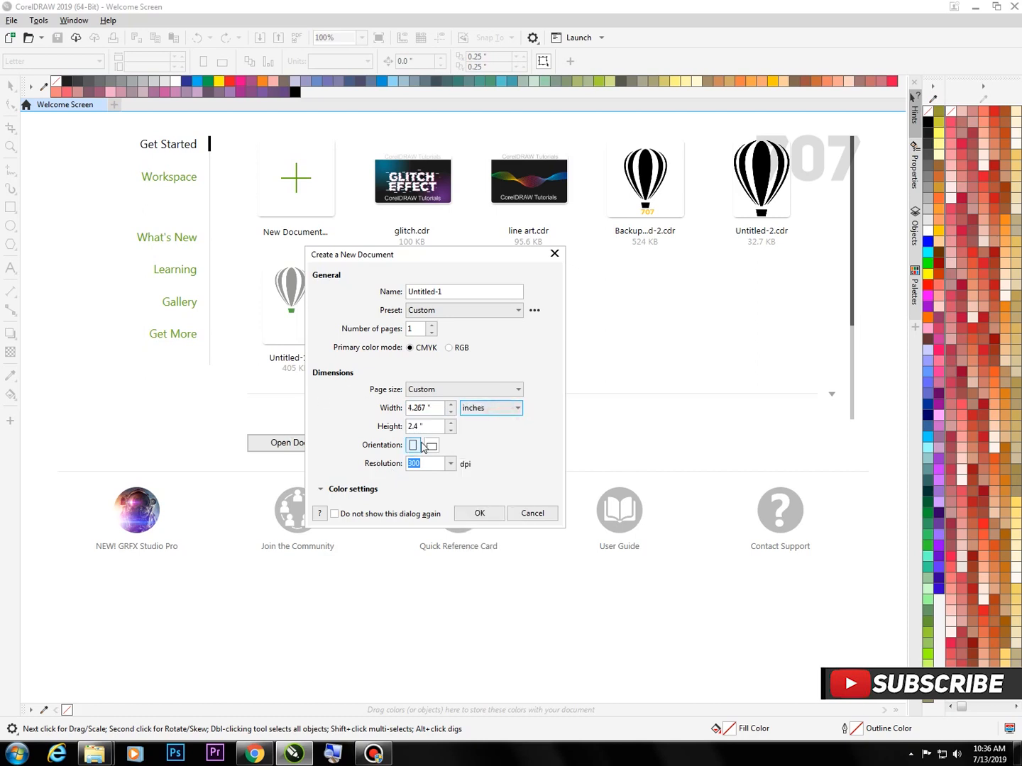
pyautogui.click(477, 517)
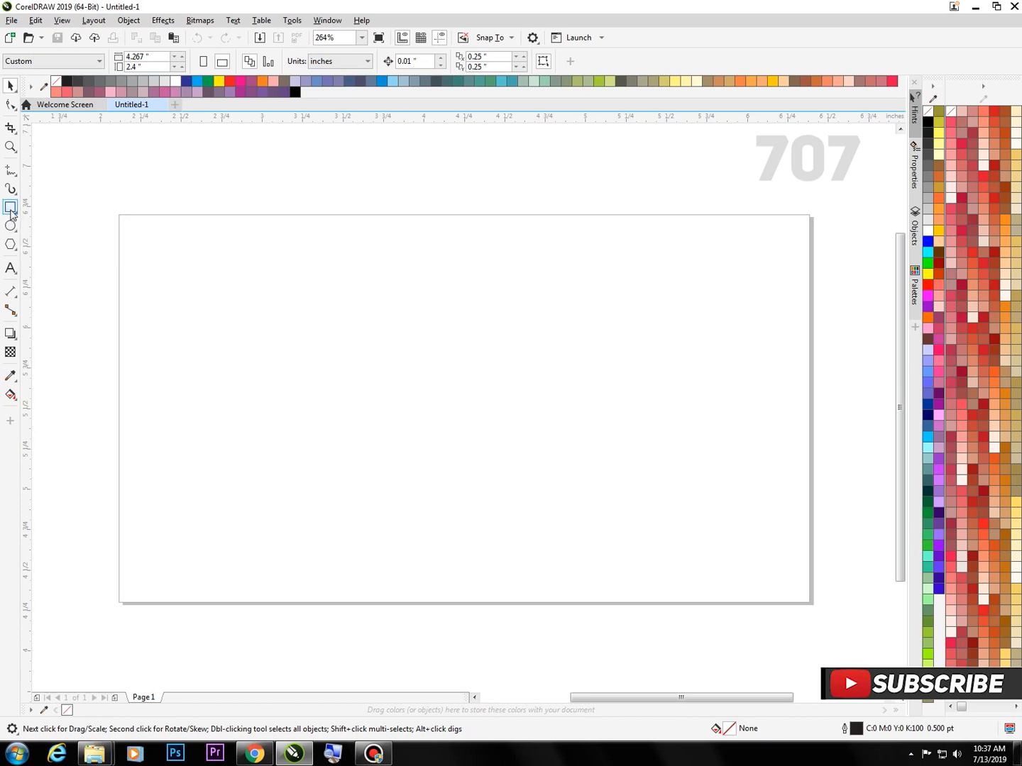
# Create a page-sized background rectangle and fill it with 80% Black (#333333)
pyautogui.doubleClick(10, 210)
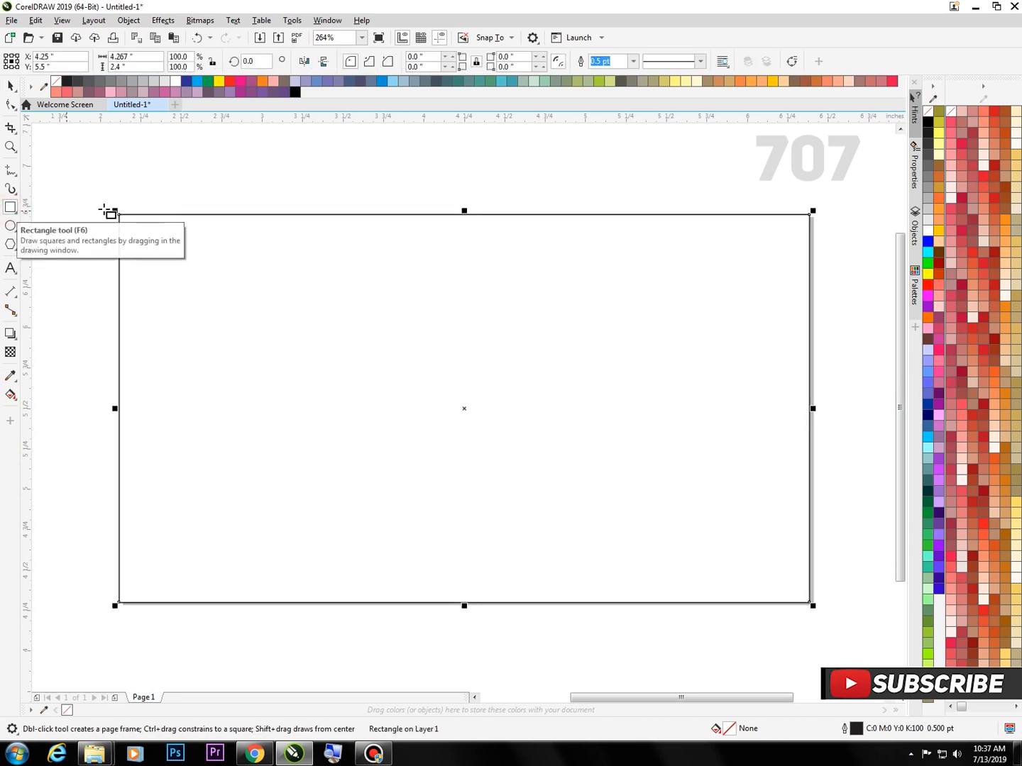
pyautogui.click(10, 86)
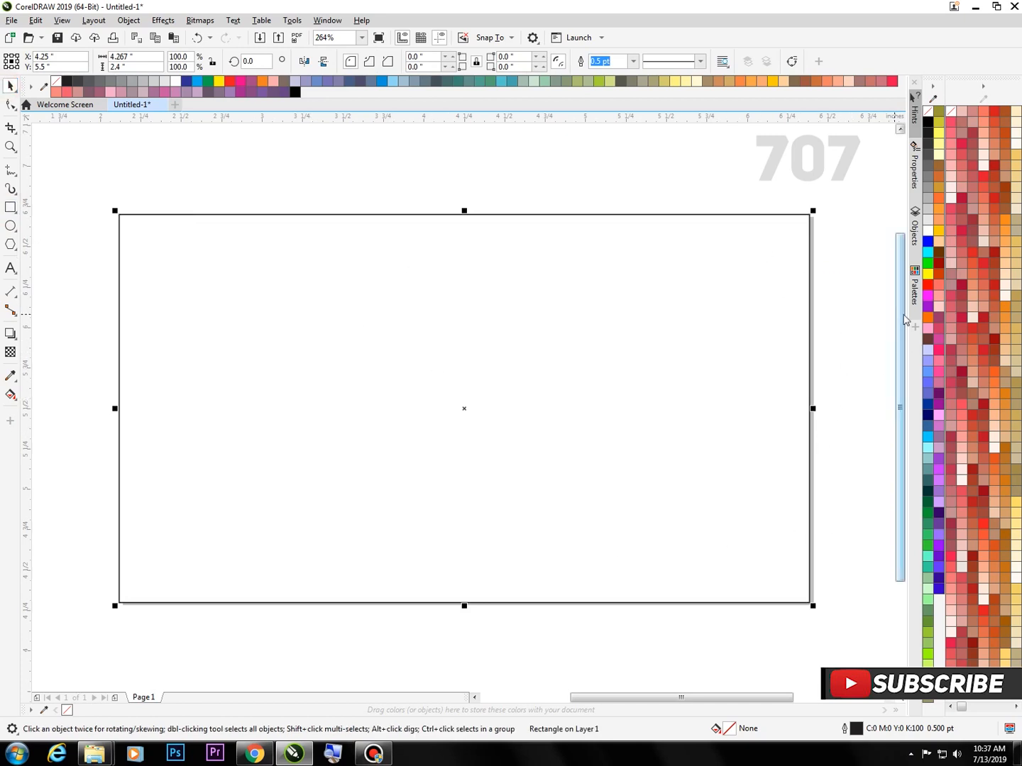
pyautogui.click(929, 148)
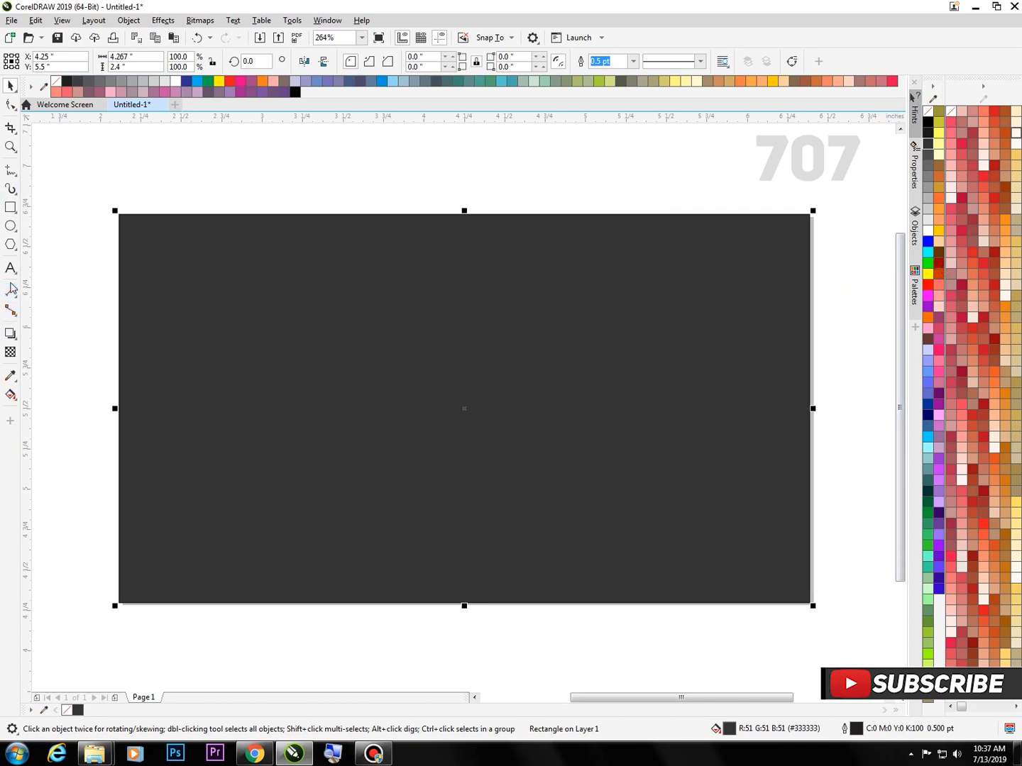
# Add the artistic text "cdt" near the middle of the dark background
pyautogui.click(10, 268)
pyautogui.click(357, 394)
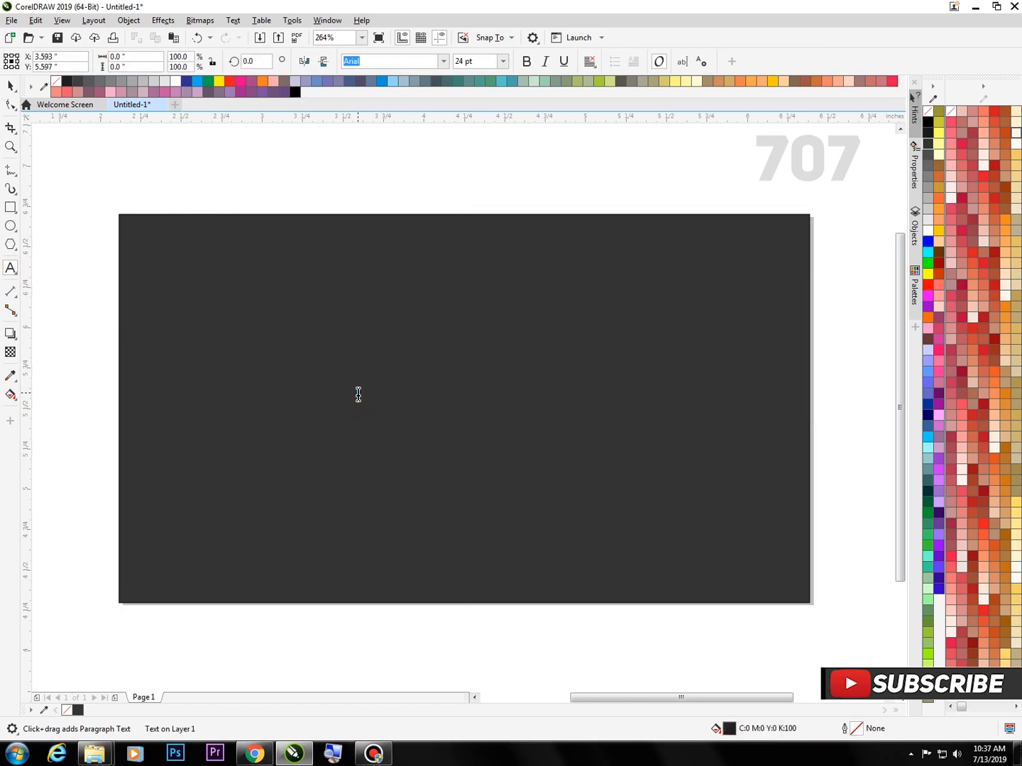
pyautogui.write('C')
pyautogui.press('Escape')
pyautogui.click(359, 394)
pyautogui.write('dt')
pyautogui.press('Escape')
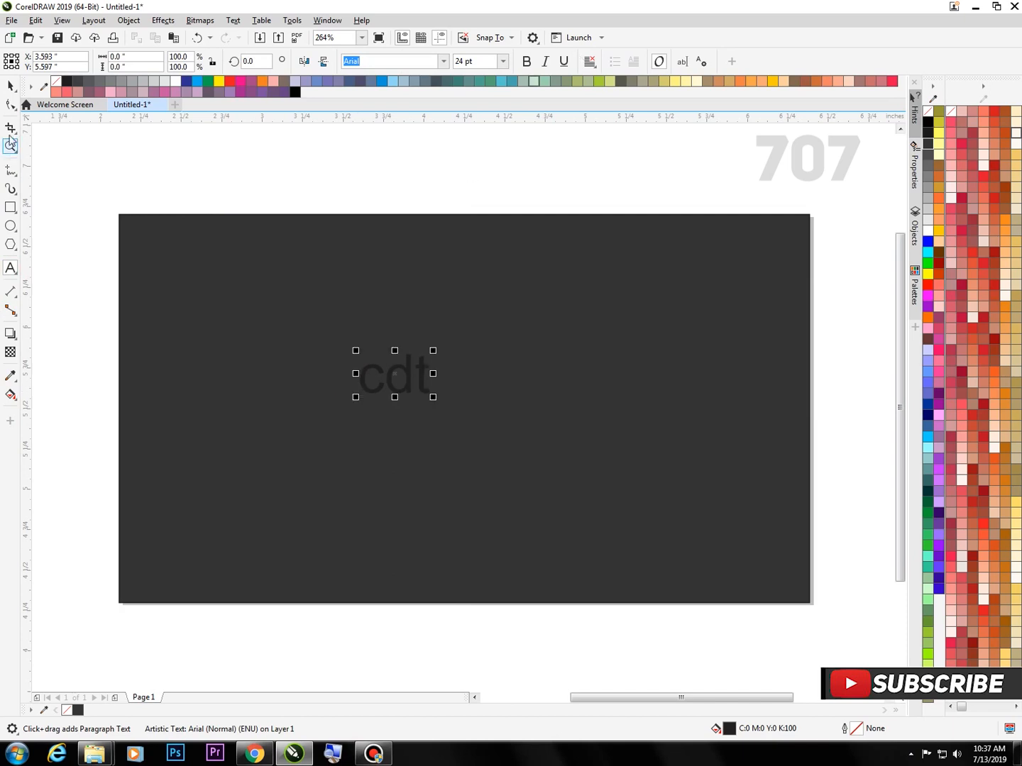
# Enlarge the text to about 87 pt and move it toward the centre of the background
pyautogui.click(10, 86)
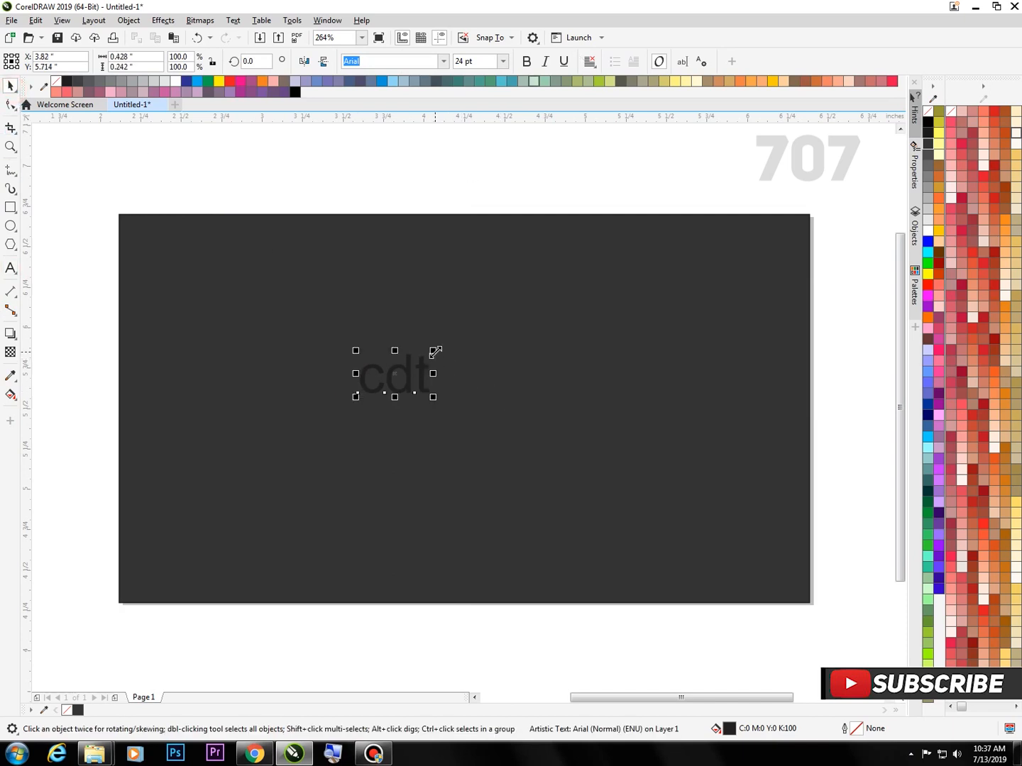
pyautogui.moveTo(433, 351); pyautogui.dragTo(665, 298)
pyautogui.moveTo(500, 367); pyautogui.dragTo(554, 389)
# Set the text's font to Doctor Glitch and recentre it on the background
pyautogui.click(374, 64)
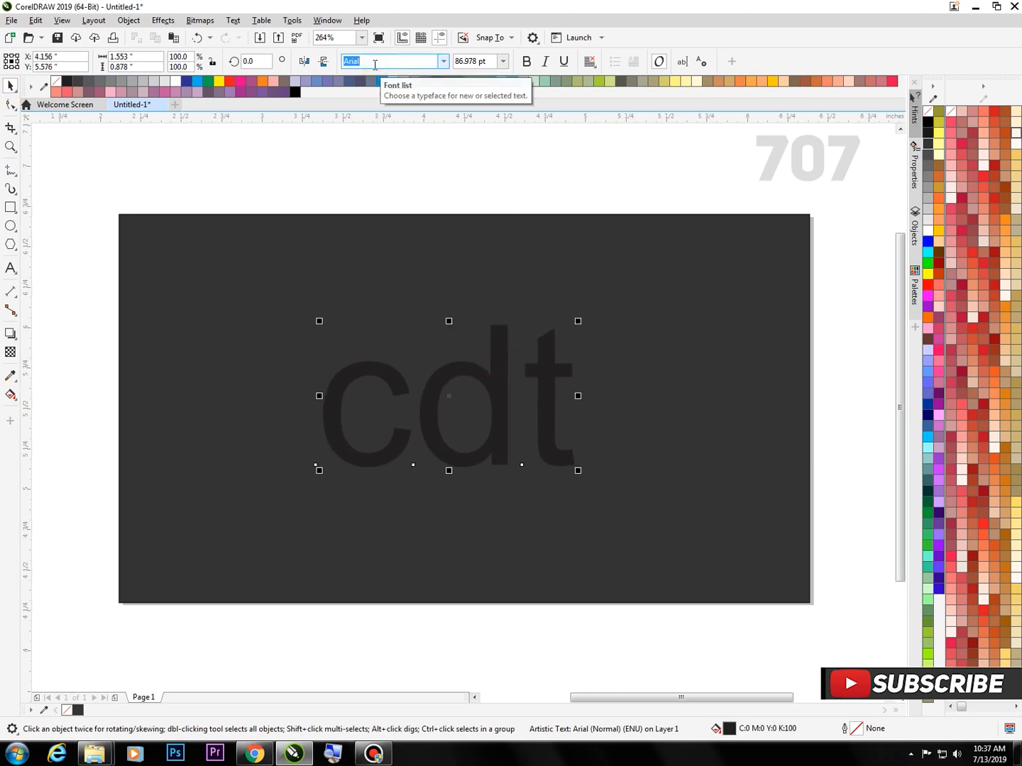
pyautogui.write('doctor Glitch')
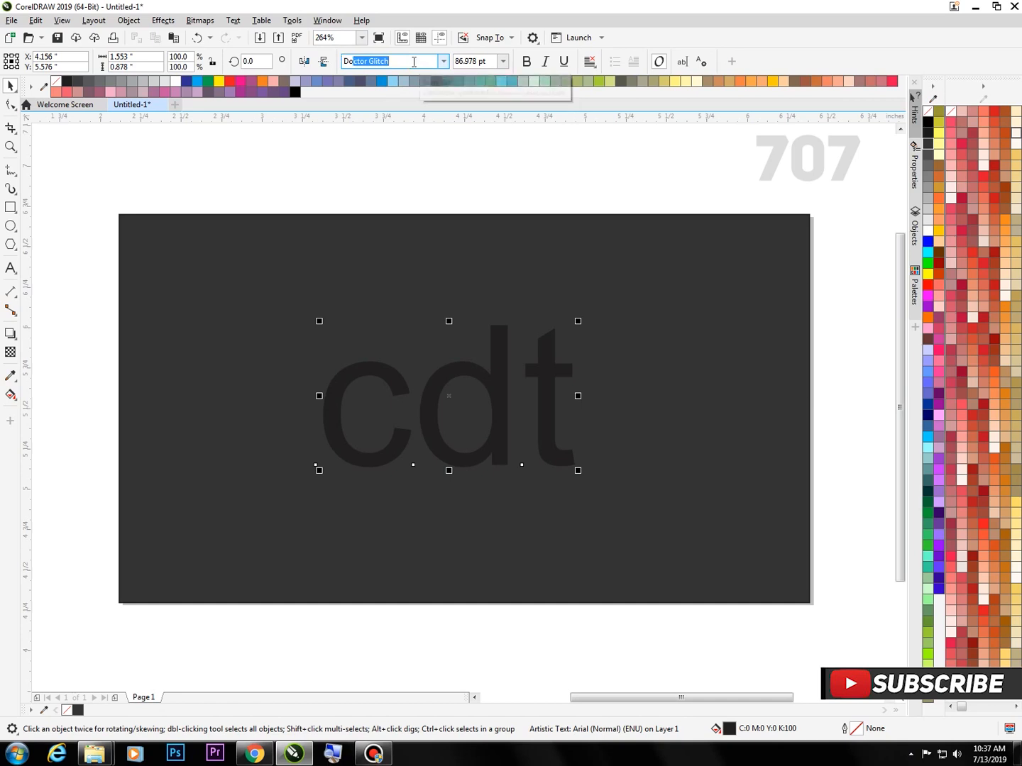
pyautogui.click(410, 165)
pyautogui.moveTo(517, 353); pyautogui.dragTo(437, 367)
# Fill the text with white and nudge it up by about 0.04 inches
pyautogui.click(927, 219)
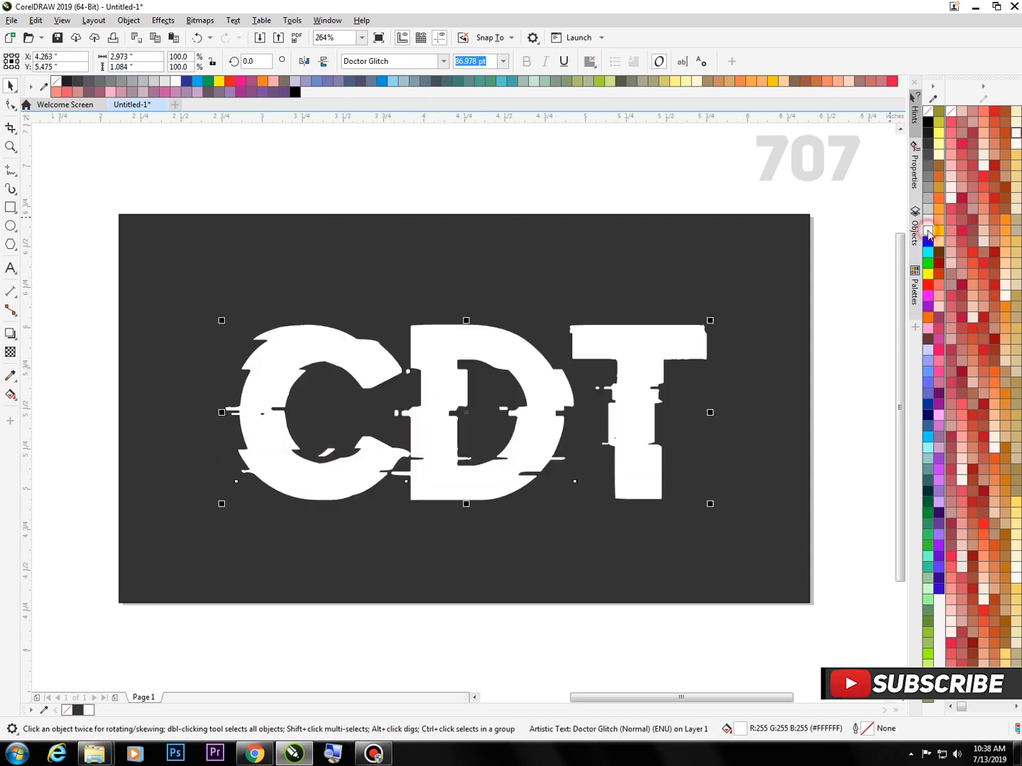
pyautogui.click(465, 673)
pyautogui.click(481, 481)
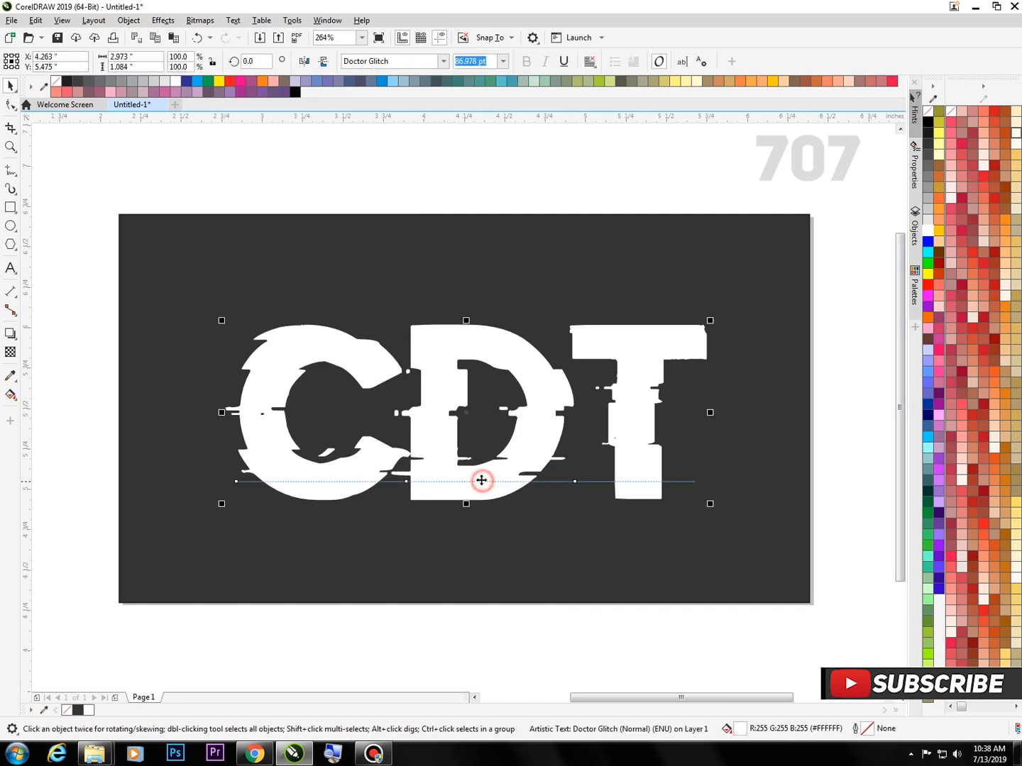
pyautogui.press('Up')
pyautogui.press('Up')
pyautogui.press('Up')
pyautogui.press('Up')
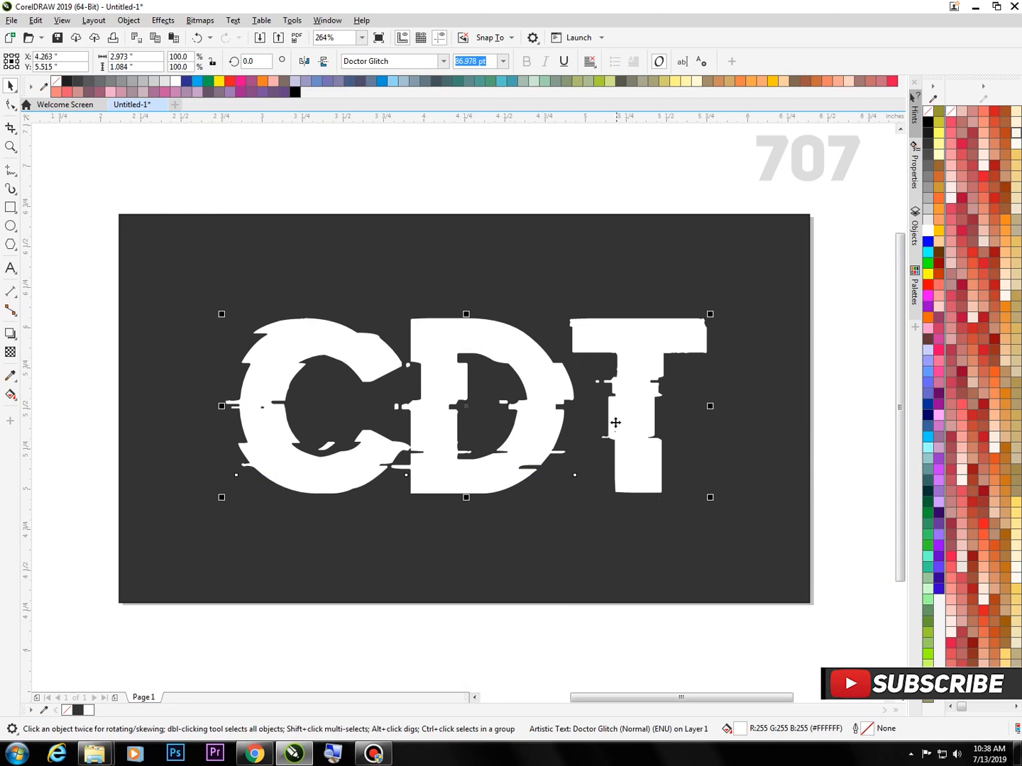
# Duplicate the white text in place and fill the copy with bright blue (#00CCFF)
pyautogui.click(527, 406)
pyautogui.click(527, 406)
pyautogui.rightClick(499, 352)
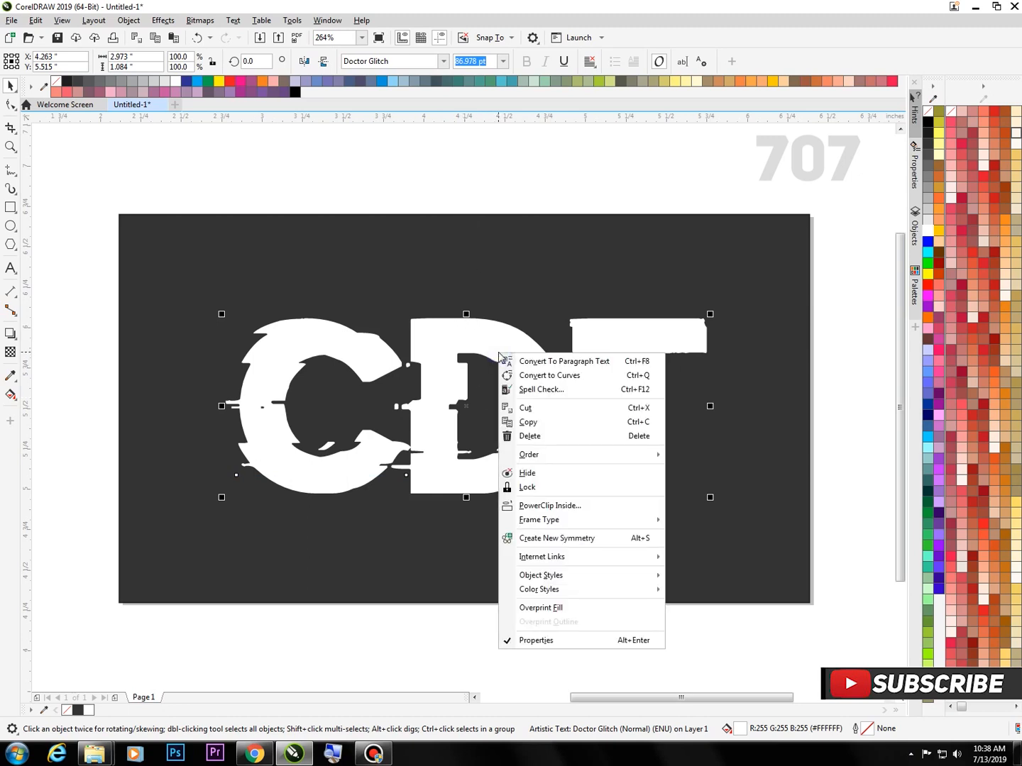
pyautogui.click(568, 423)
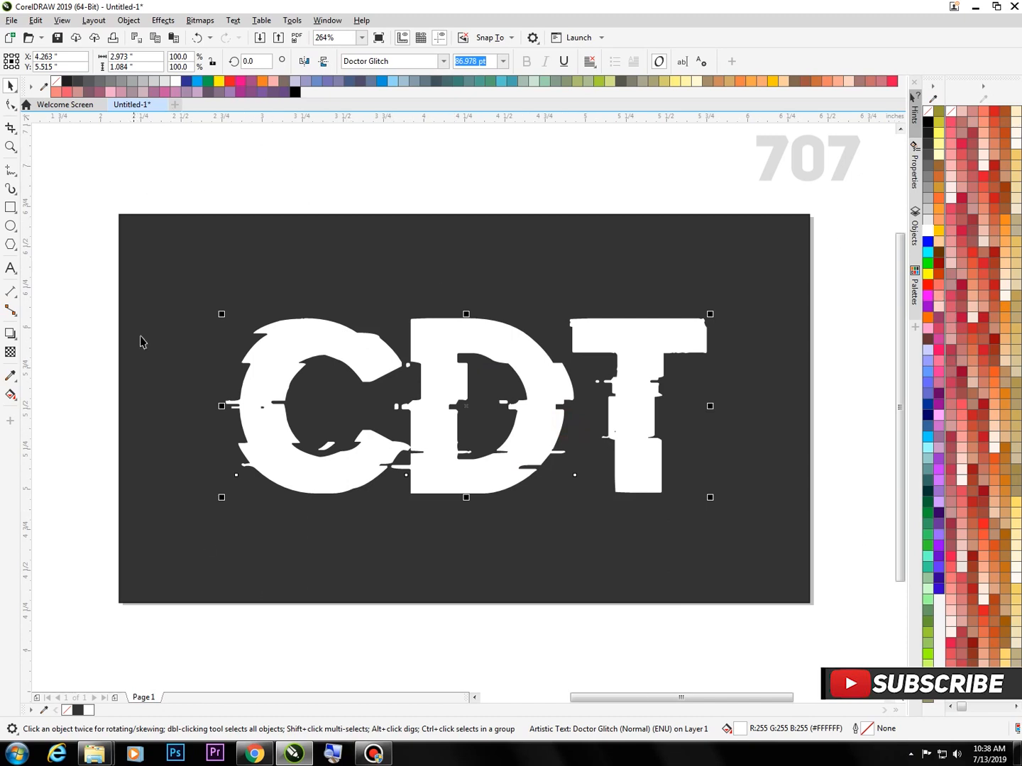
pyautogui.rightClick(433, 162)
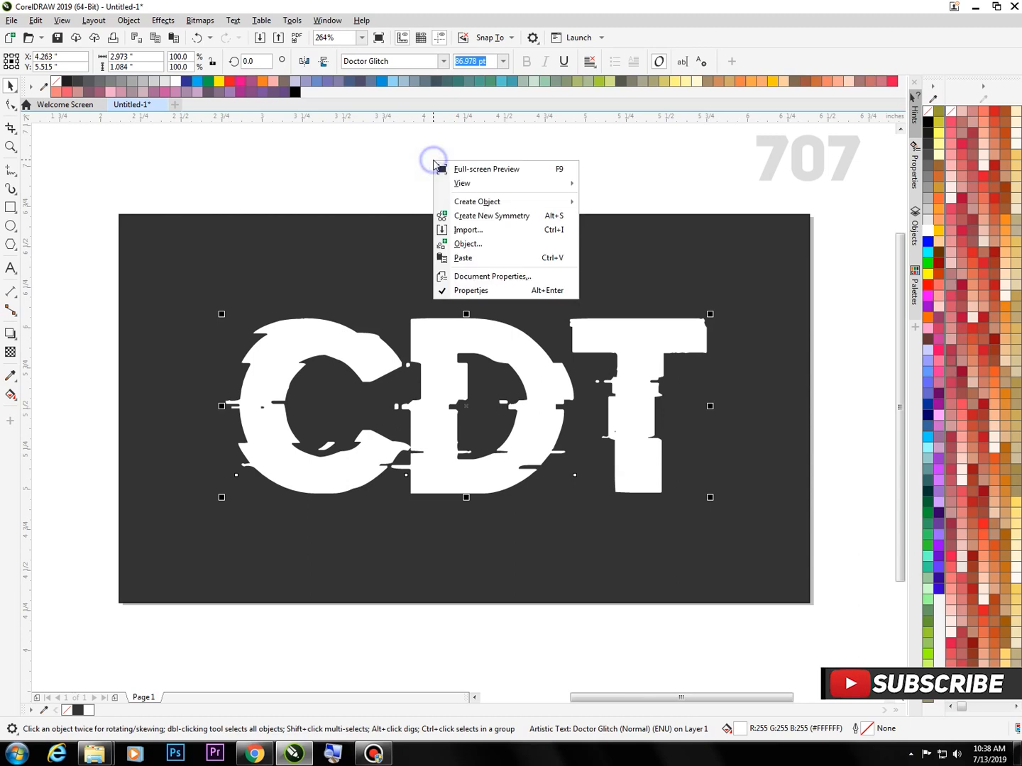
pyautogui.click(500, 267)
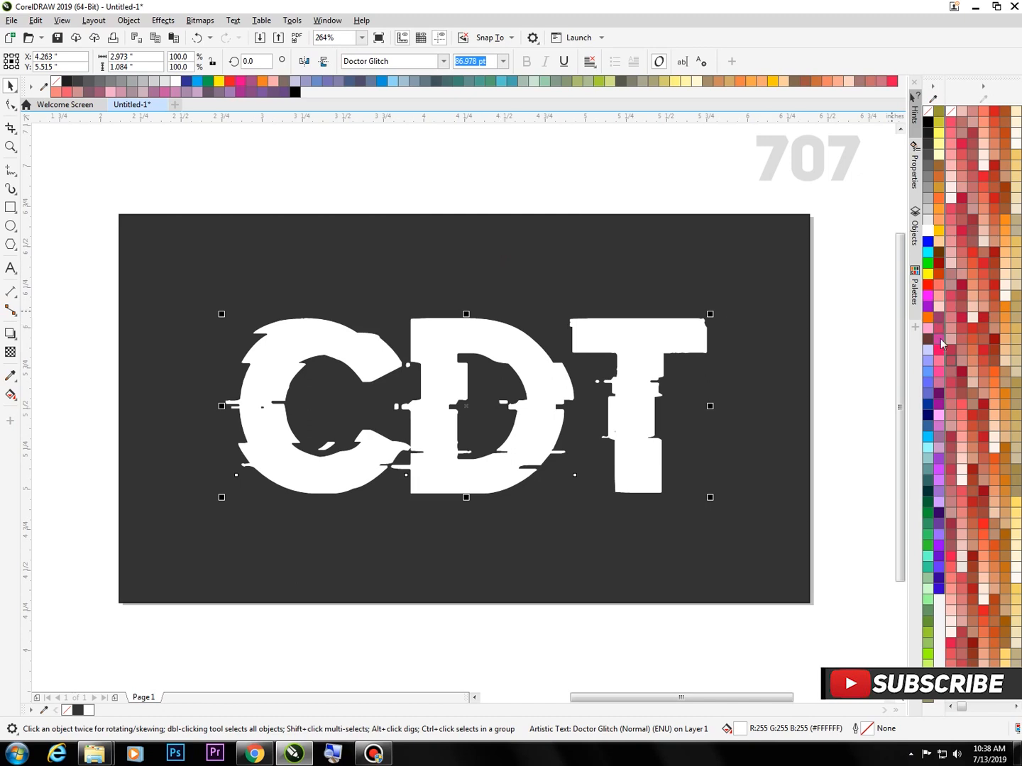
pyautogui.click(927, 437)
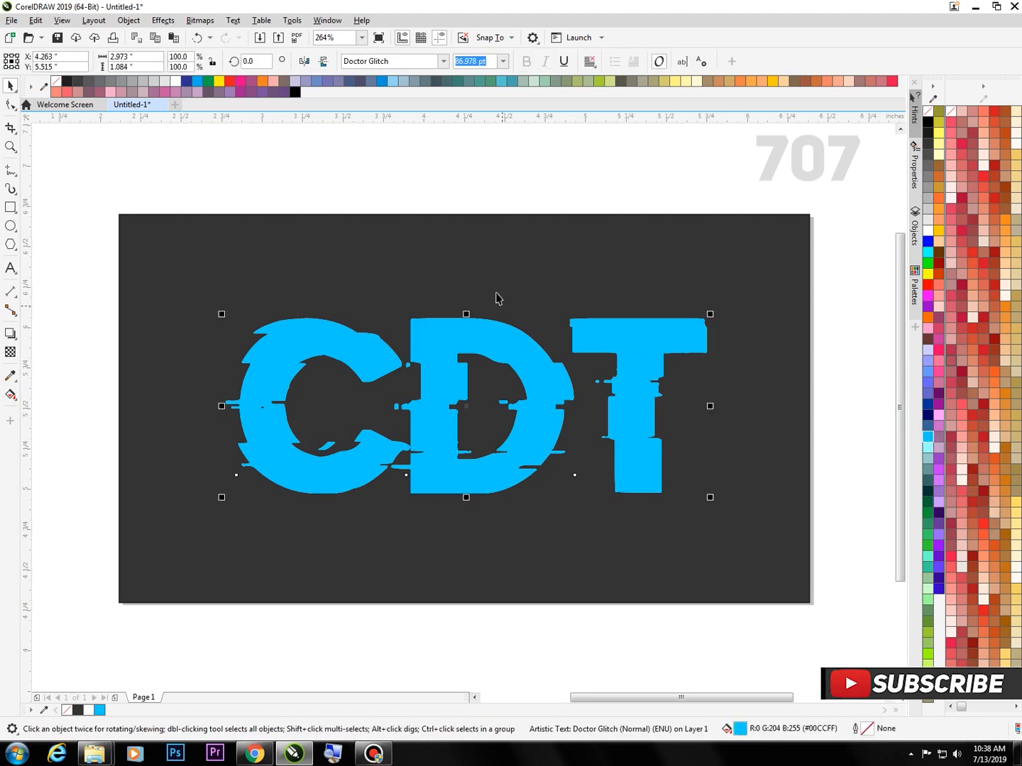
# Shift the blue text copy about 0.03 inches to the left of the white text
pyautogui.click(652, 356)
pyautogui.moveTo(652, 356); pyautogui.dragTo(647, 356)
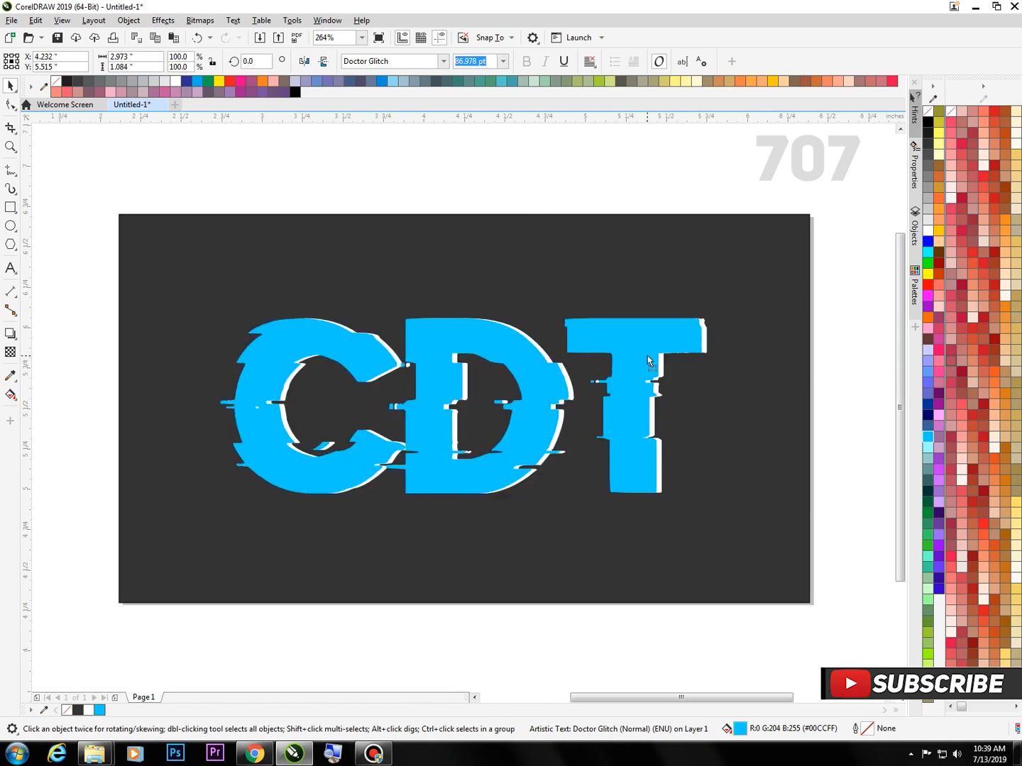
pyautogui.moveTo(647, 356); pyautogui.dragTo(649, 355)
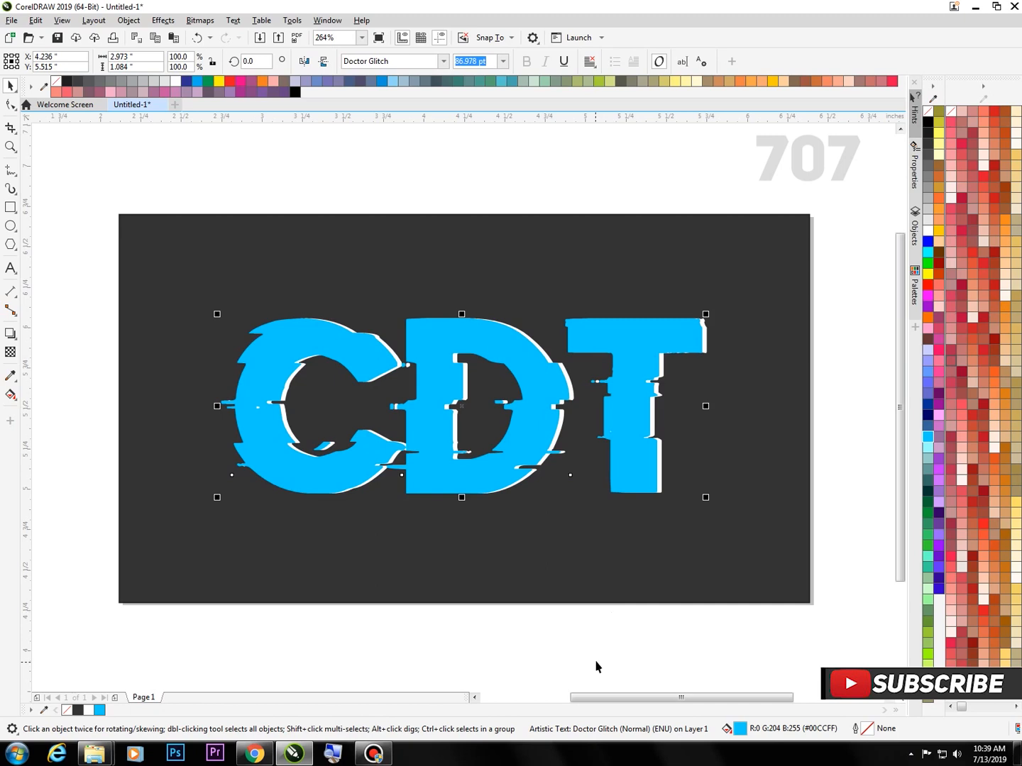
# Send the blue text copy back one level, behind the white text, and deselect it
pyautogui.rightClick(542, 374)
pyautogui.moveTo(598, 480)
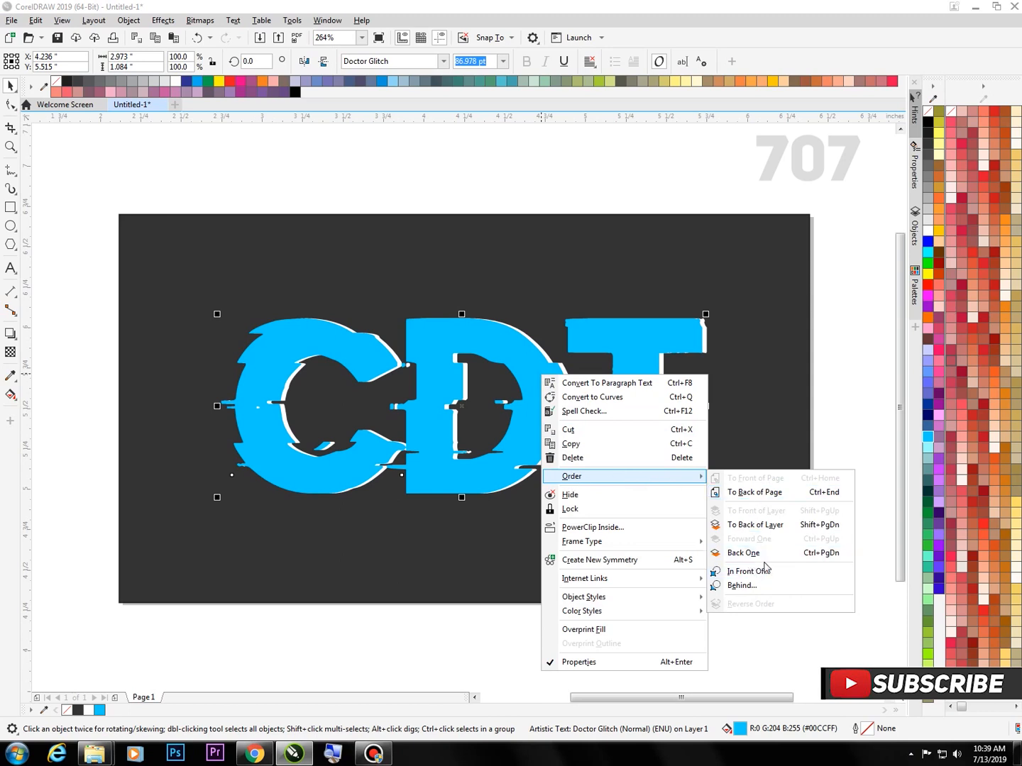
pyautogui.click(799, 554)
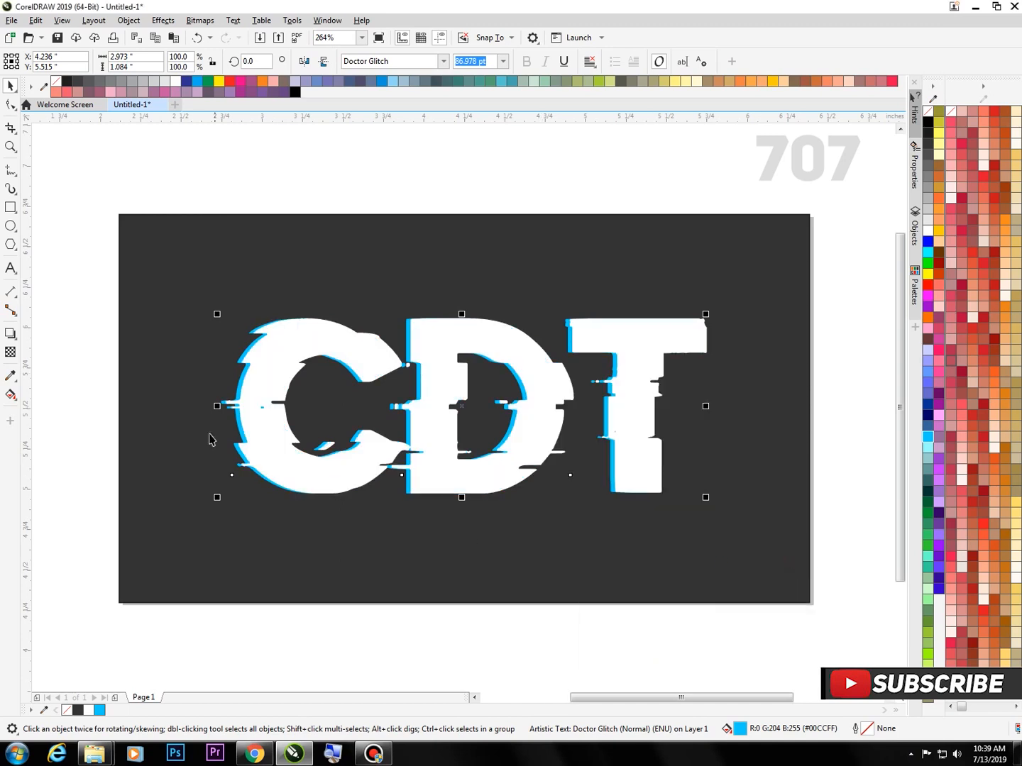
pyautogui.click(387, 647)
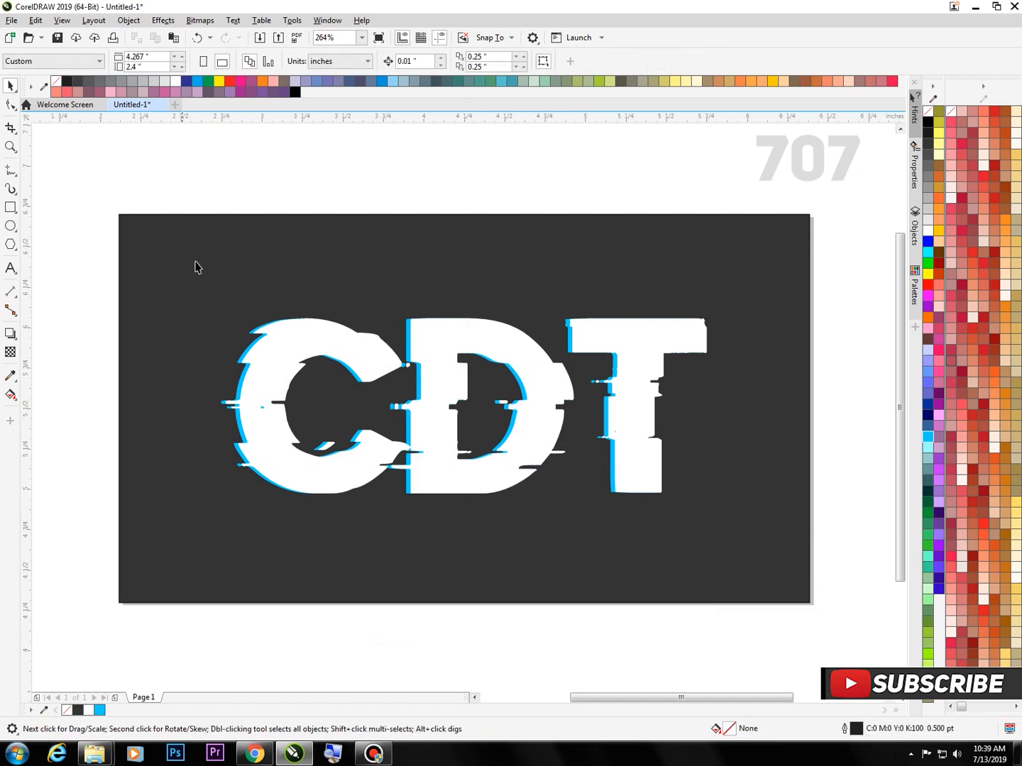
# Paste another copy of the white text in place and fill it with pink (#FF3399)
pyautogui.rightClick(513, 162)
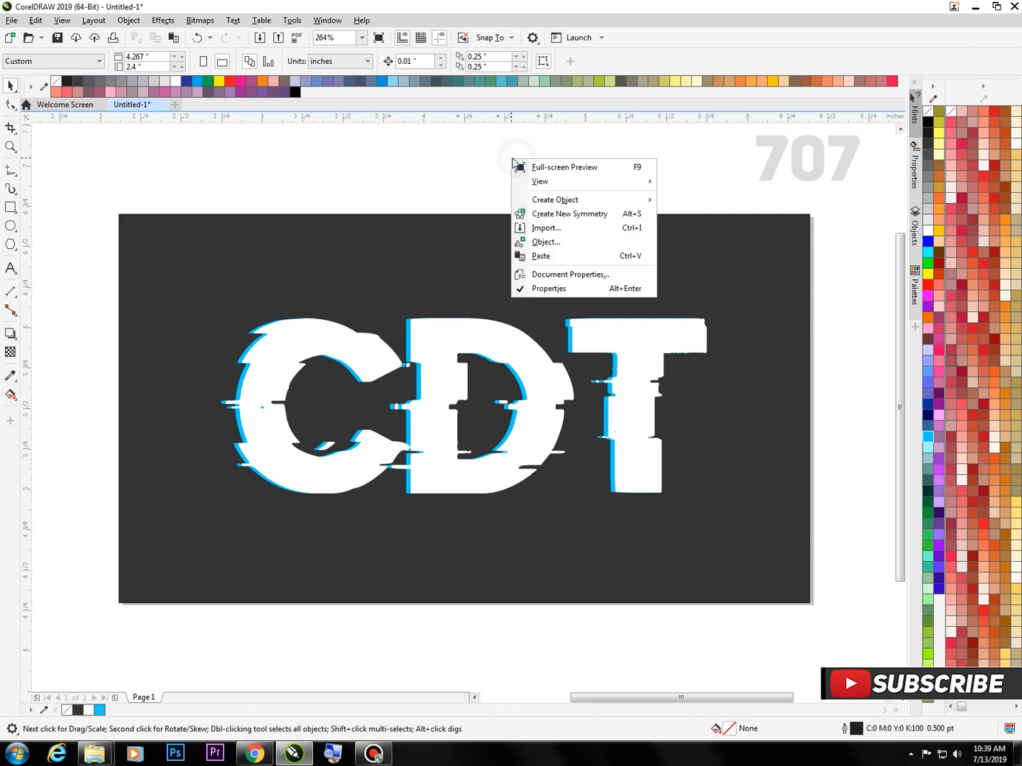
pyautogui.click(541, 257)
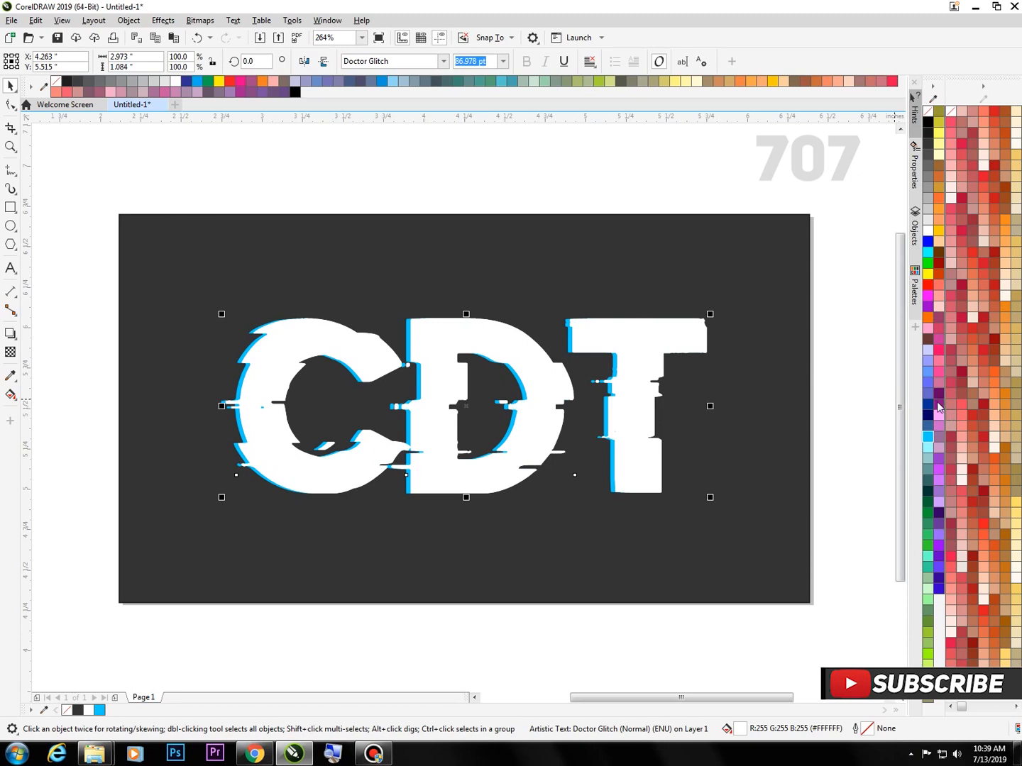
pyautogui.click(940, 372)
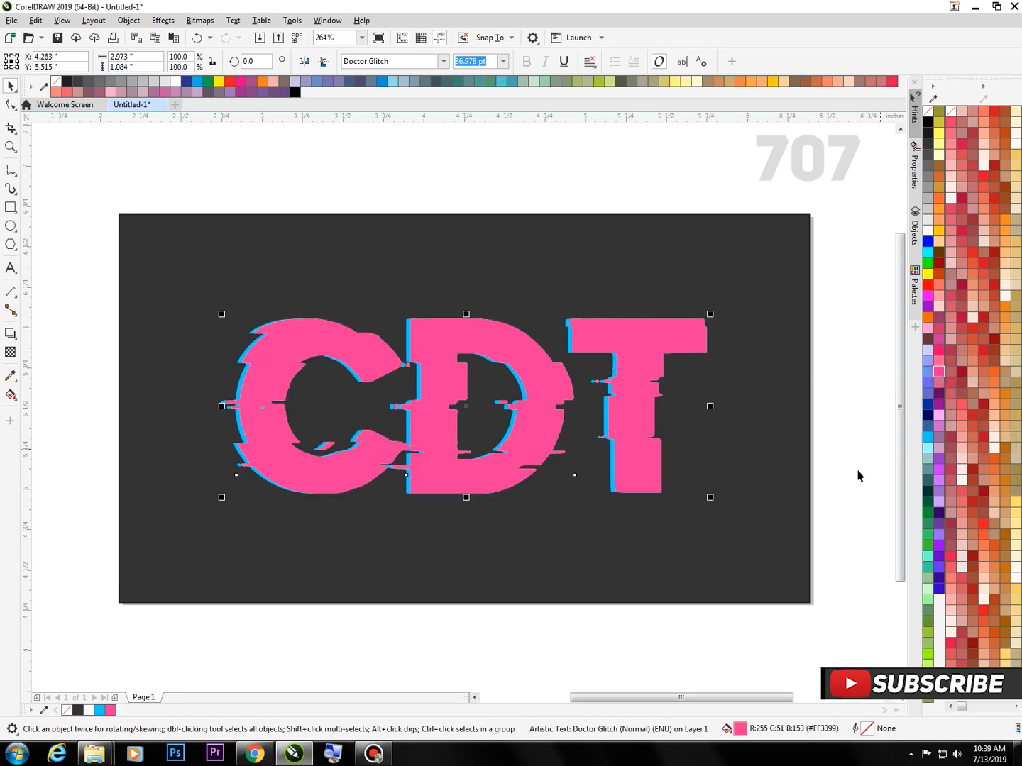
pyautogui.click(523, 635)
# Shift the pink text copy about 0.02 inches to the right of the white text
pyautogui.click(642, 441)
pyautogui.hotkey('ctrl', 'v')
pyautogui.moveTo(540, 412)
pyautogui.mouseDown()
pyautogui.moveTo(547, 422)
pyautogui.moveTo(559, 406)
pyautogui.moveTo(542, 417)
pyautogui.mouseUp()
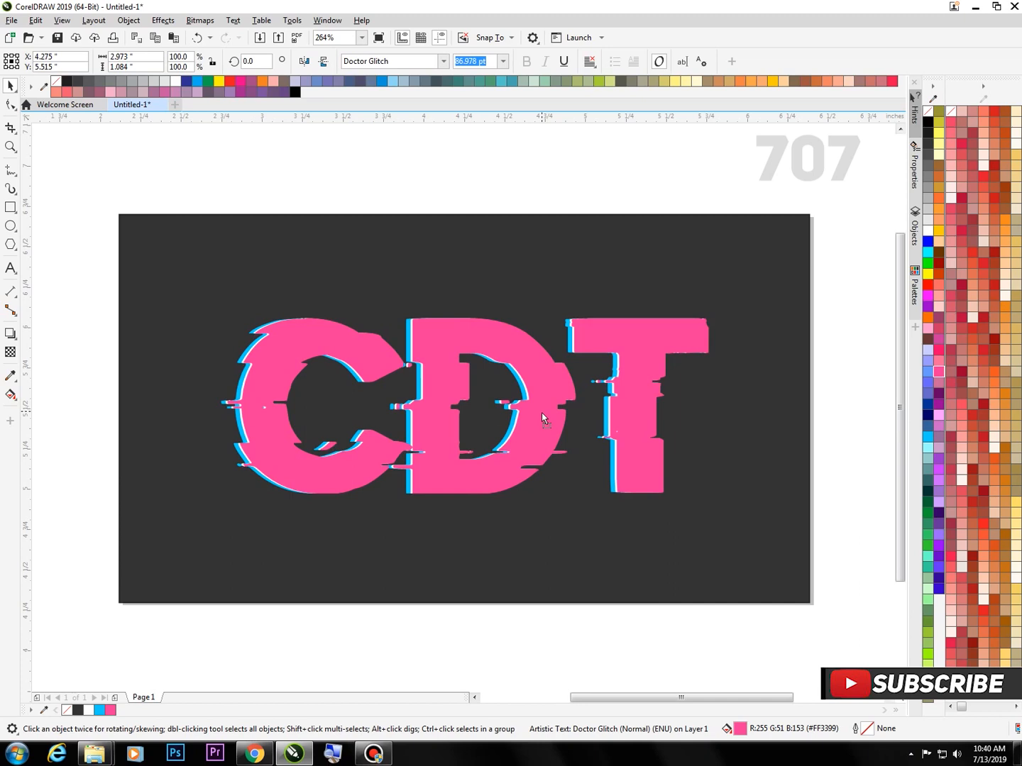
pyautogui.moveTo(541, 413); pyautogui.dragTo(544, 414)
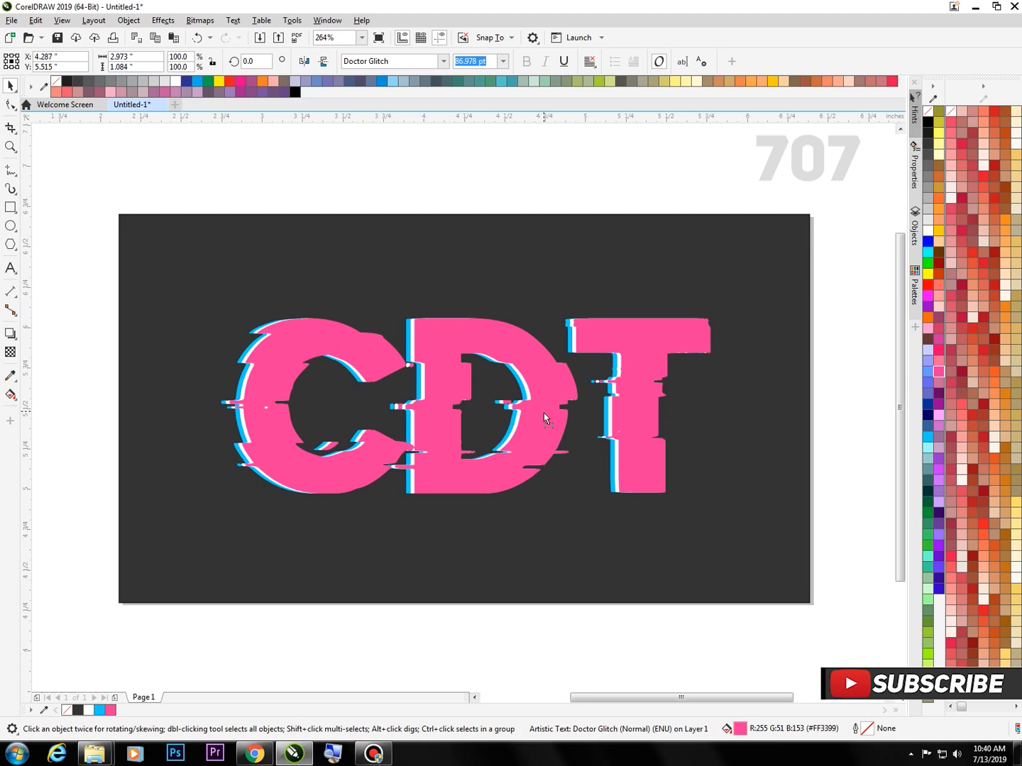
pyautogui.moveTo(544, 413); pyautogui.dragTo(544, 413)
# Send the pink text copy back one level, behind the white text, and deselect it
pyautogui.rightClick(540, 387)
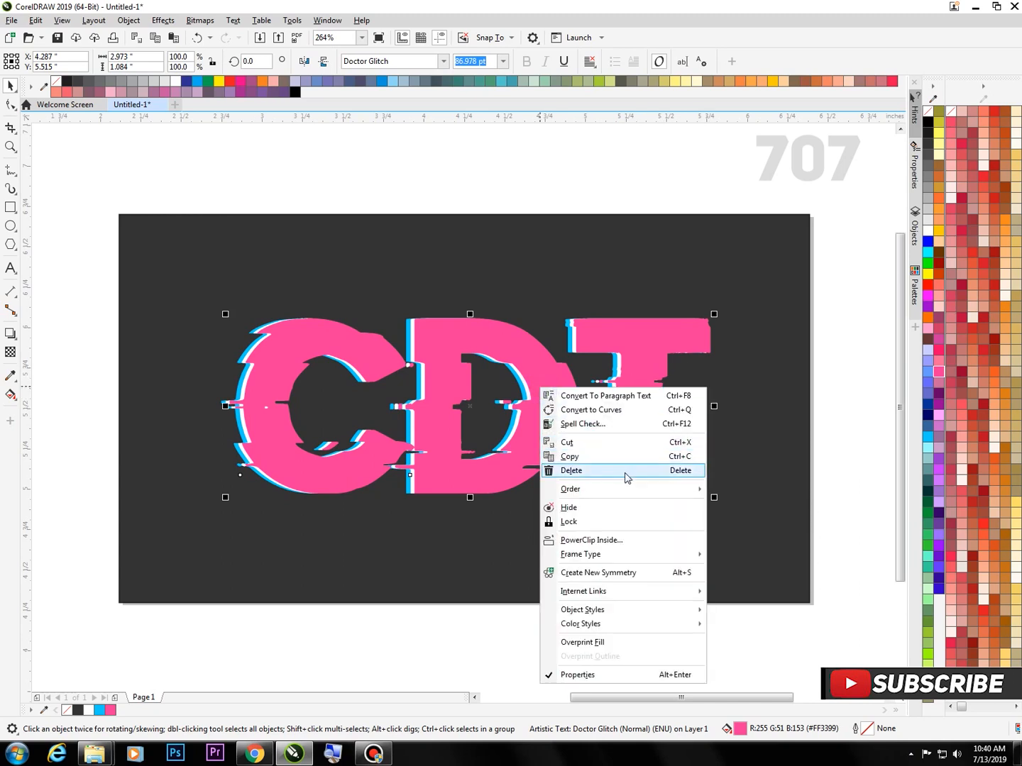
pyautogui.moveTo(676, 495)
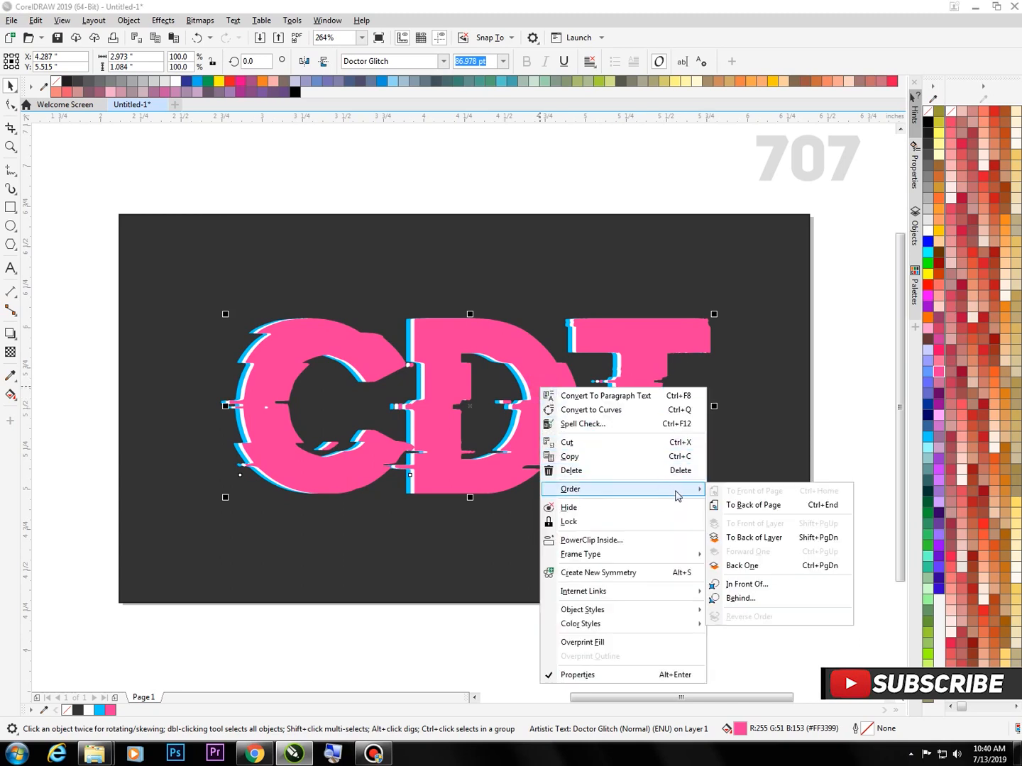
pyautogui.click(788, 574)
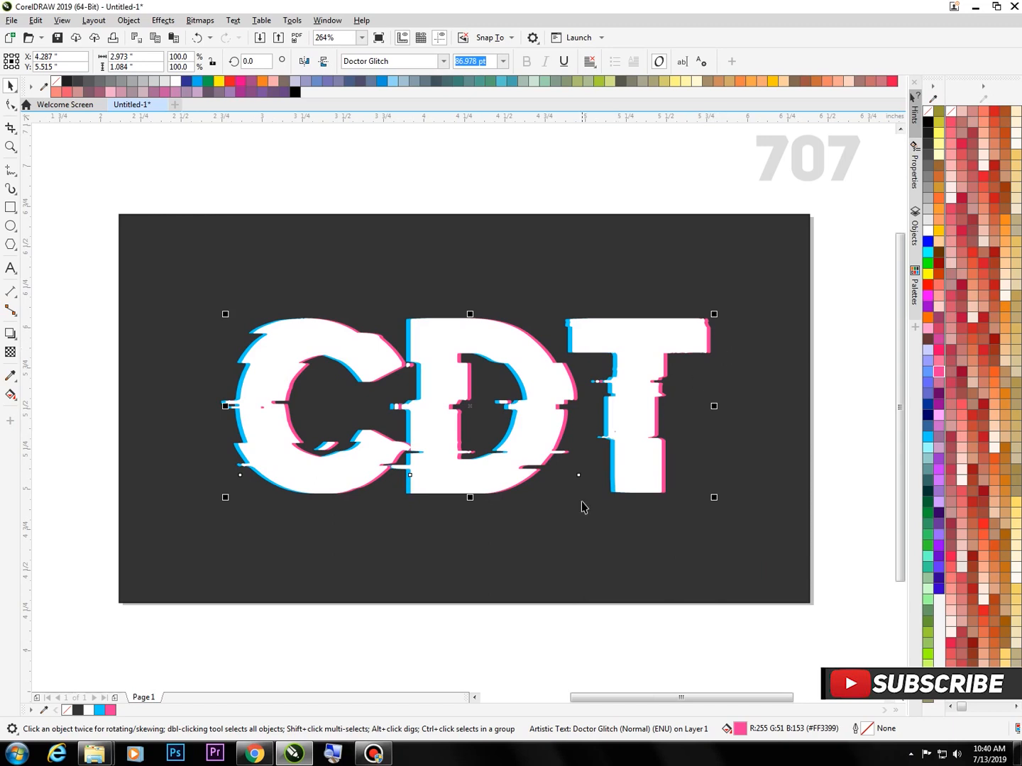
pyautogui.click(520, 618)
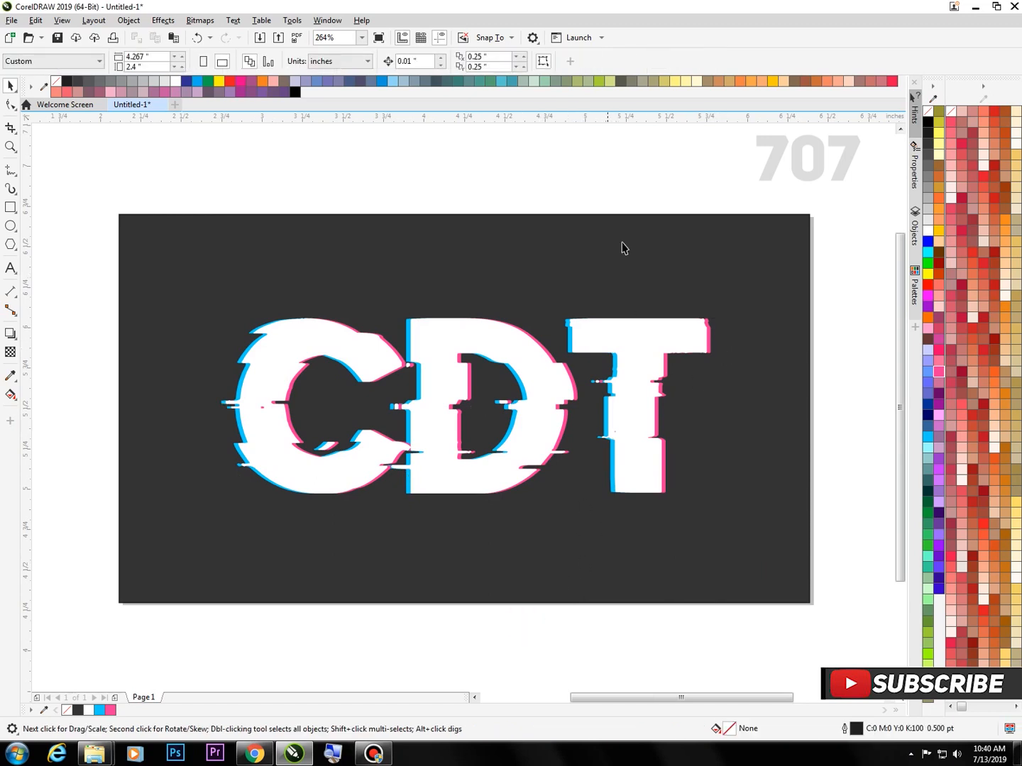